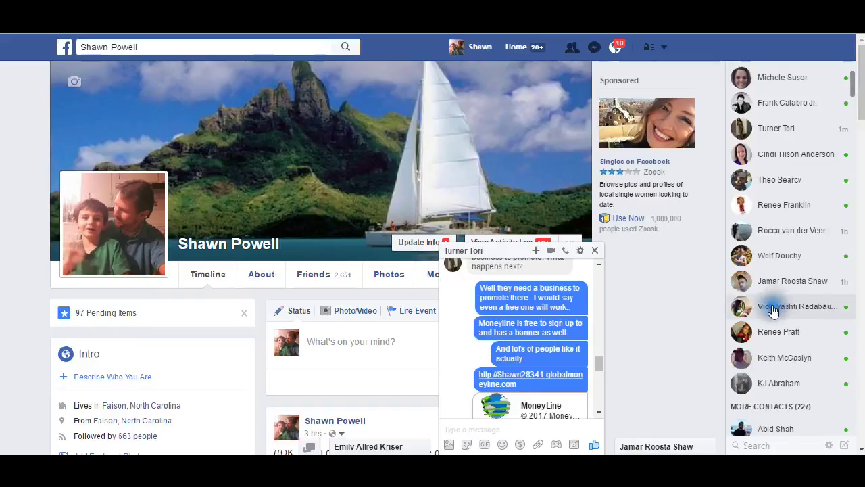
Step: Open the MoneyLine referral link from the Facebook chat and look over its landing page
{"action": "left_click_drag", "start_coordinate": [598, 365], "coordinate": [597, 370]}
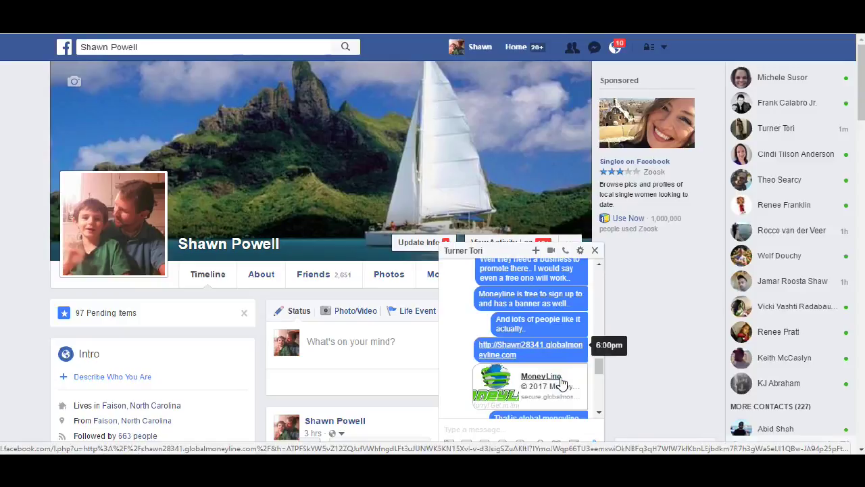
{"action": "left_click", "coordinate": [501, 351]}
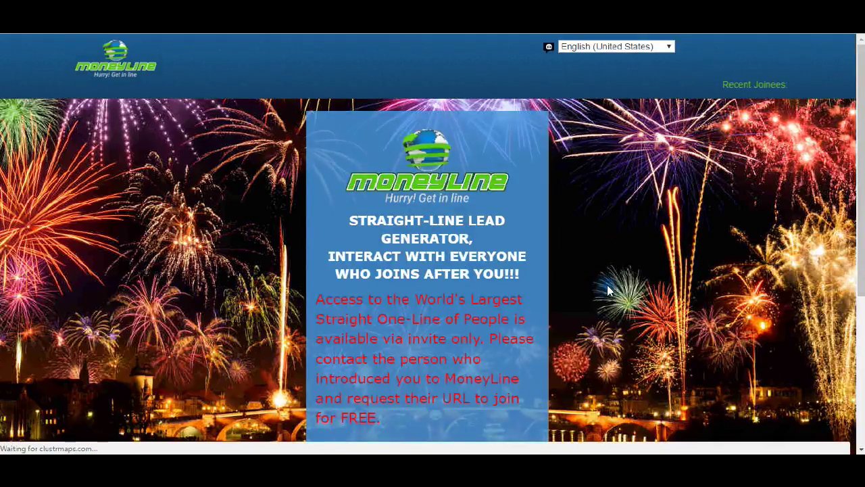
{"action": "scroll", "coordinate": [607, 291], "scroll_direction": "down", "scroll_amount": 4}
{"action": "scroll", "coordinate": [545, 281], "scroll_direction": "up", "scroll_amount": 4}
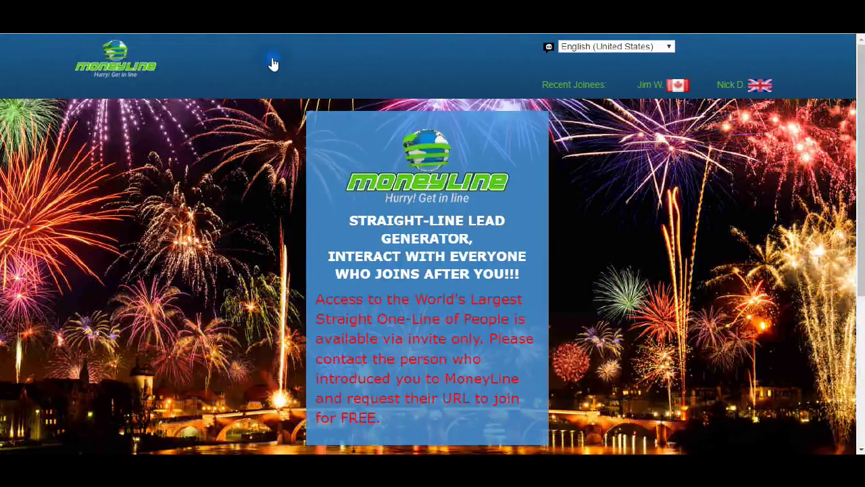
{"action": "scroll", "coordinate": [499, 295], "scroll_direction": "down", "scroll_amount": 3}
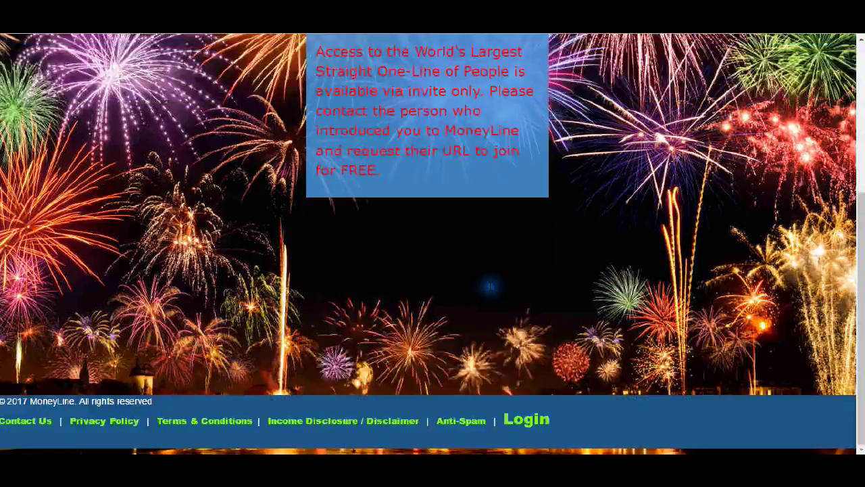
Step: Log in to the MoneyLine account with the prefilled credentials
{"action": "left_click", "coordinate": [535, 424]}
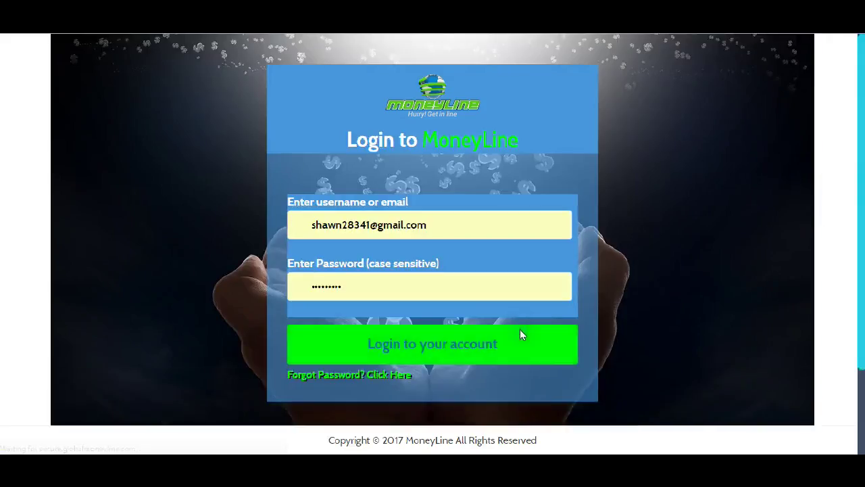
{"action": "left_click", "coordinate": [445, 356]}
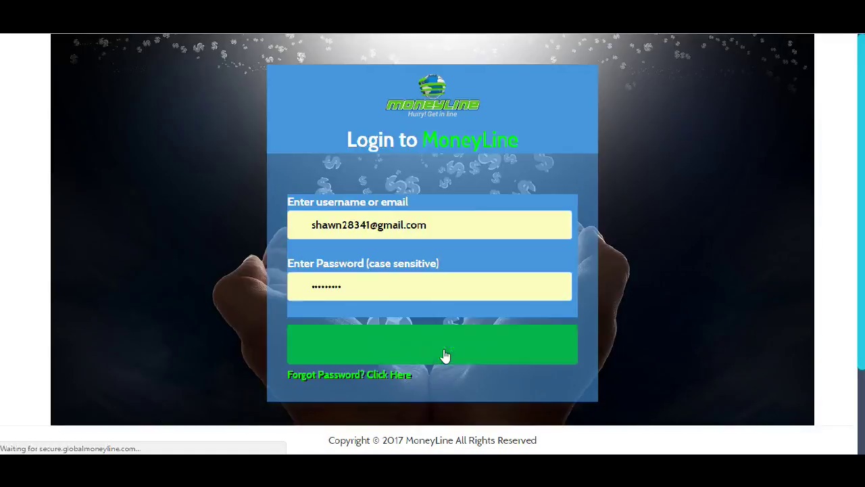
{"action": "left_click", "coordinate": [444, 348]}
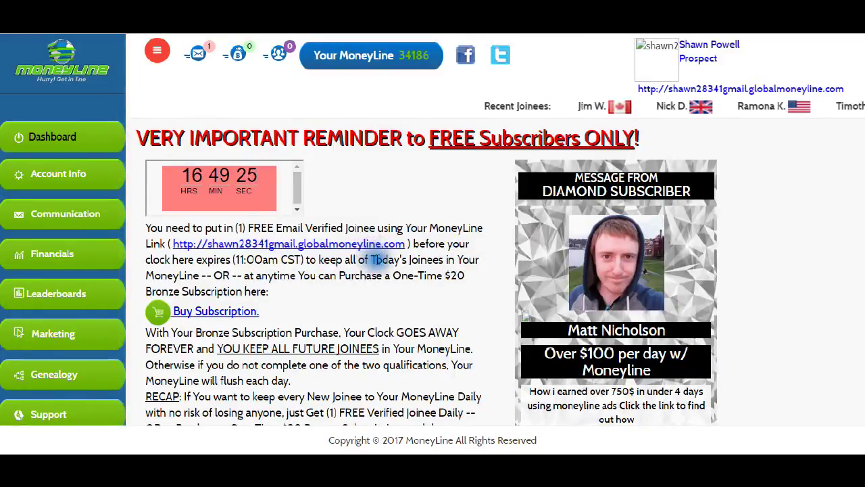
Step: Open the approved Banners page among MoneyLine's marketing resources
{"action": "scroll", "coordinate": [100, 269], "scroll_direction": "down", "scroll_amount": 1}
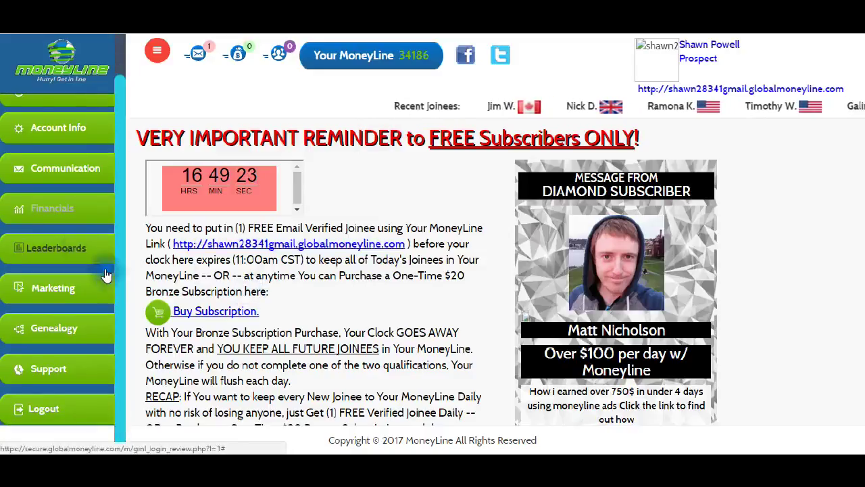
{"action": "left_click", "coordinate": [75, 290]}
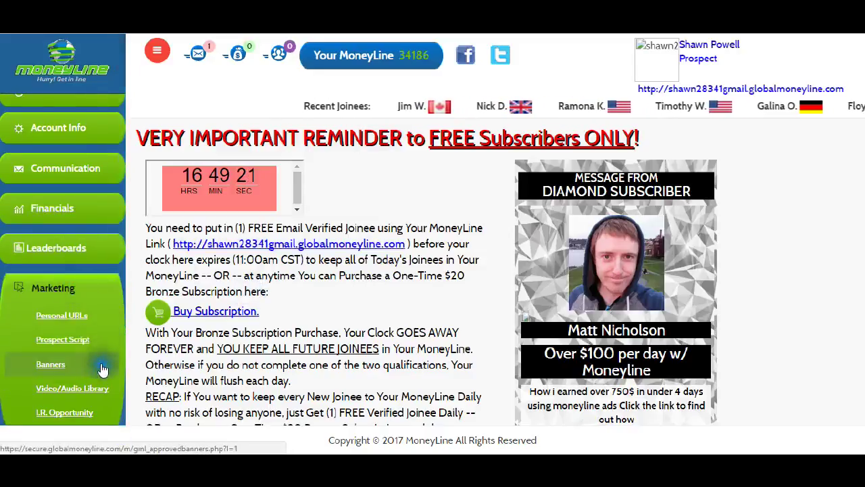
{"action": "left_click", "coordinate": [68, 363]}
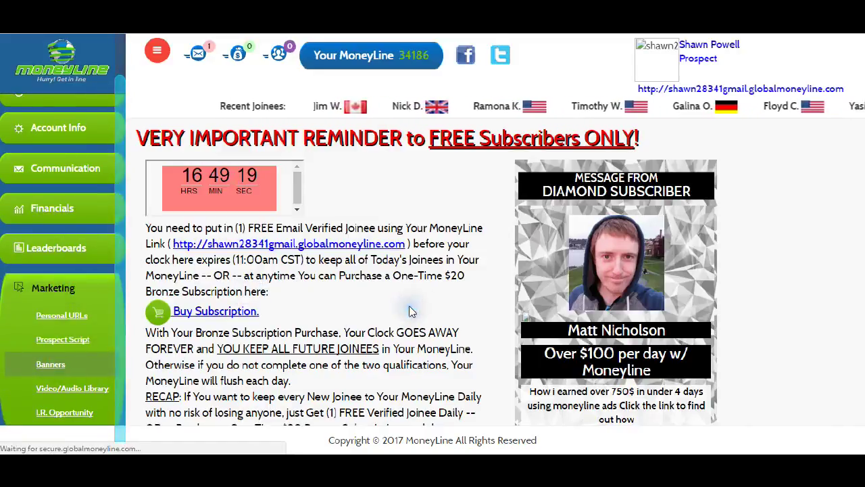
Step: Look through the approved banners and highlight the Banner URL and Target URL of the first 468 x 60 banner
{"action": "scroll", "coordinate": [575, 300], "scroll_direction": "down", "scroll_amount": 2}
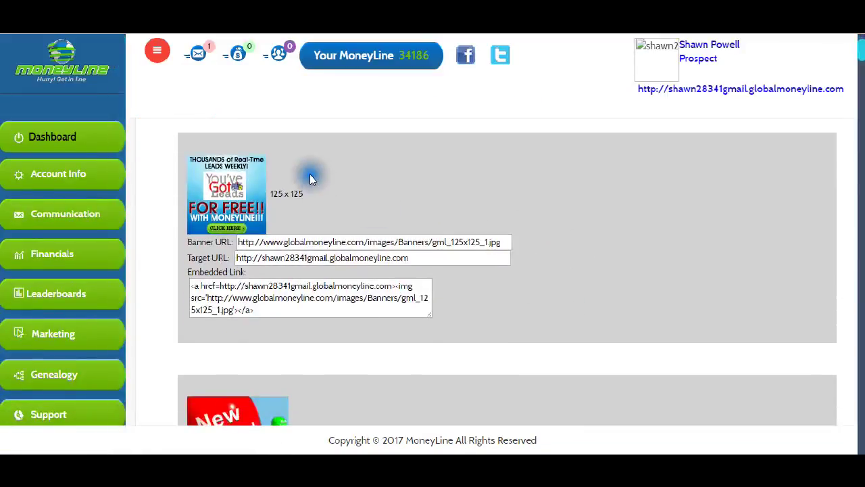
{"action": "scroll", "coordinate": [663, 257], "scroll_direction": "down", "scroll_amount": 5}
{"action": "scroll", "coordinate": [662, 263], "scroll_direction": "down", "scroll_amount": 12}
{"action": "scroll", "coordinate": [663, 262], "scroll_direction": "down", "scroll_amount": 12}
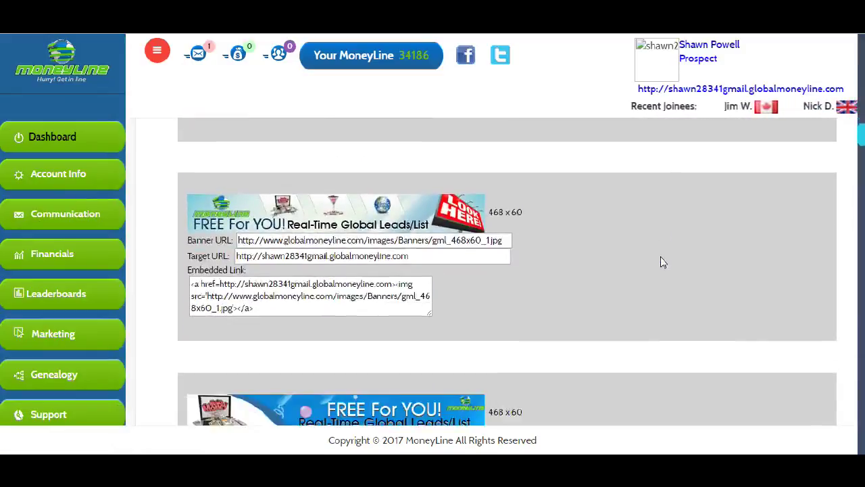
{"action": "scroll", "coordinate": [662, 262], "scroll_direction": "down", "scroll_amount": 12}
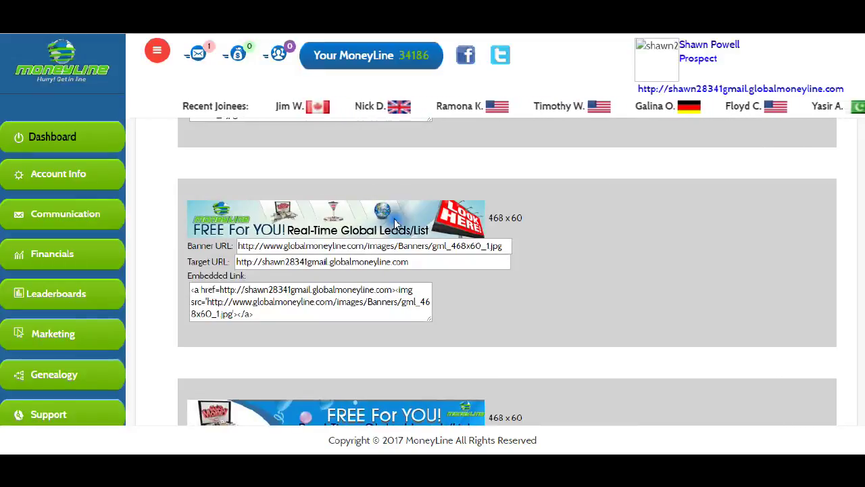
{"action": "left_click", "coordinate": [242, 247]}
{"action": "left_click_drag", "start_coordinate": [241, 247], "coordinate": [506, 248]}
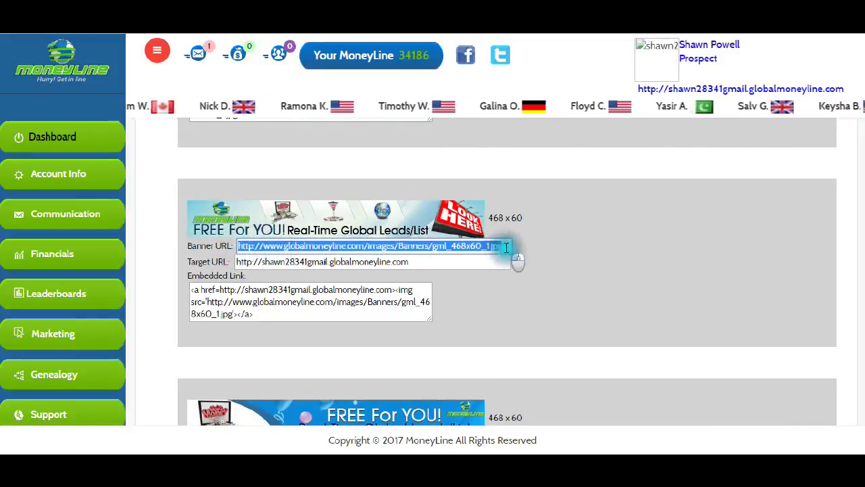
{"action": "left_click", "coordinate": [566, 256]}
{"action": "left_click_drag", "start_coordinate": [233, 262], "coordinate": [466, 267]}
{"action": "left_click", "coordinate": [554, 269]}
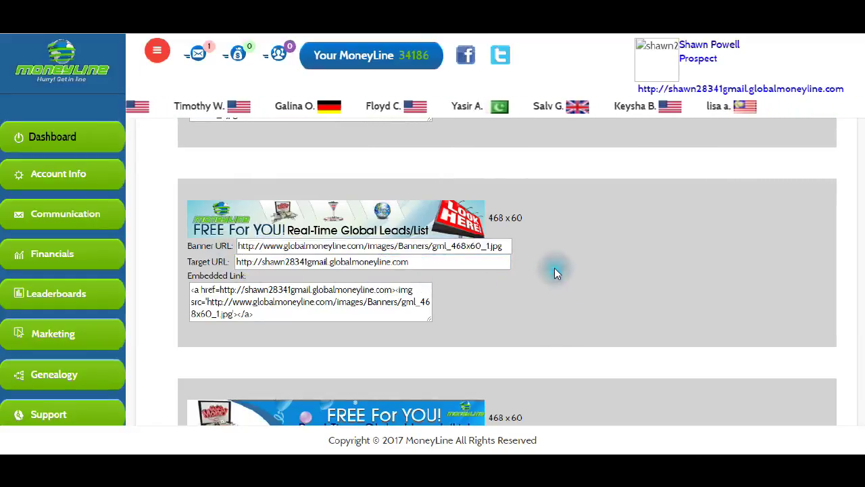
Step: Examine the other approved MoneyLine banners and the sizes they are offered in
{"action": "scroll", "coordinate": [554, 272], "scroll_direction": "down", "scroll_amount": 2}
{"action": "scroll", "coordinate": [612, 292], "scroll_direction": "down", "scroll_amount": 3}
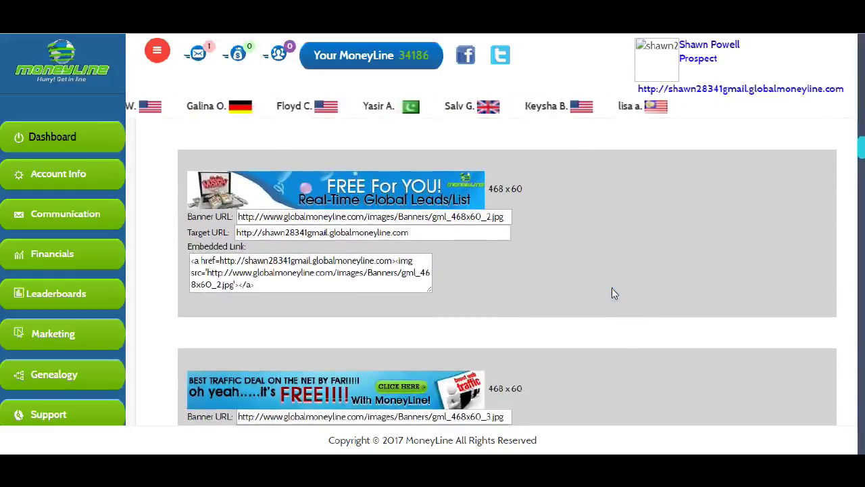
{"action": "scroll", "coordinate": [588, 272], "scroll_direction": "down", "scroll_amount": 3}
{"action": "scroll", "coordinate": [605, 291], "scroll_direction": "down", "scroll_amount": 3}
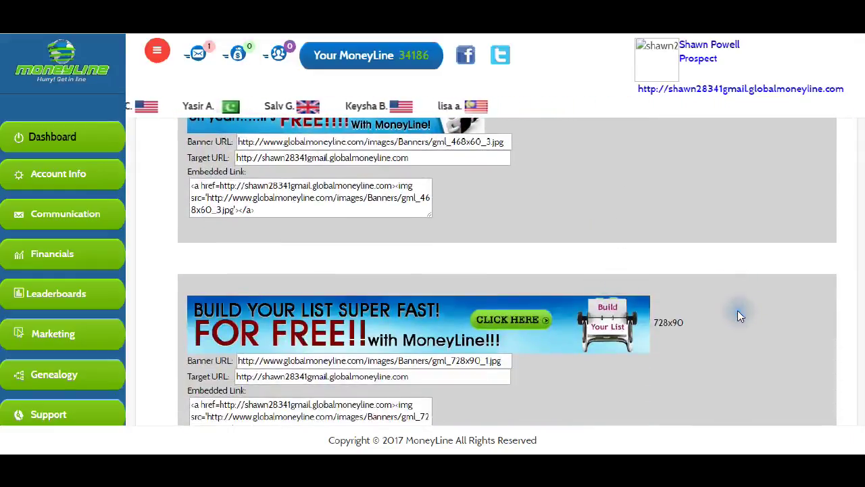
{"action": "scroll", "coordinate": [738, 310], "scroll_direction": "down", "scroll_amount": 1}
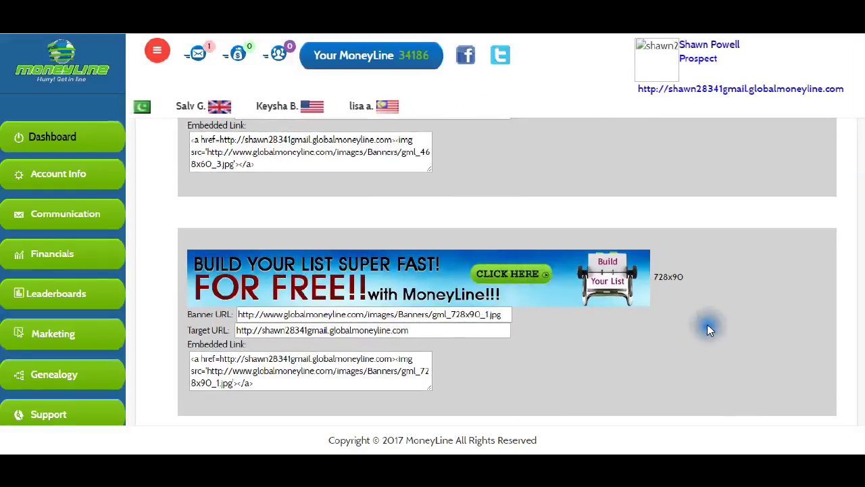
{"action": "scroll", "coordinate": [705, 320], "scroll_direction": "down", "scroll_amount": 3}
{"action": "scroll", "coordinate": [706, 320], "scroll_direction": "up", "scroll_amount": 3}
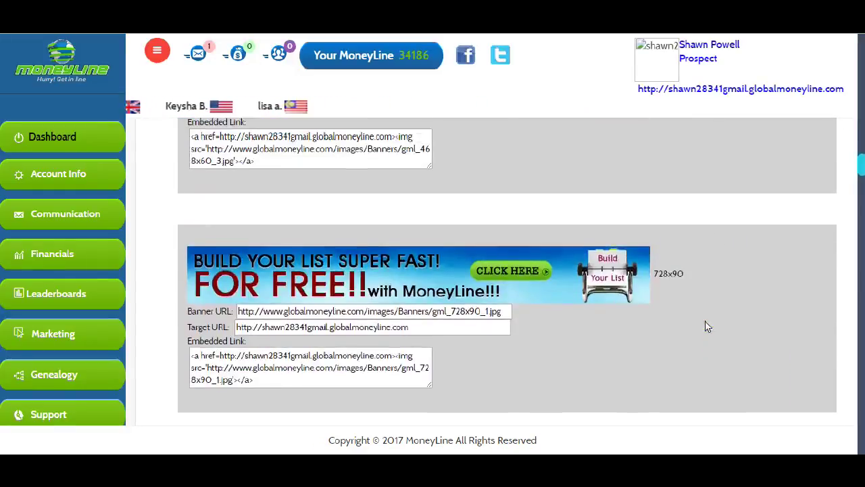
{"action": "scroll", "coordinate": [706, 327], "scroll_direction": "up", "scroll_amount": 4}
{"action": "scroll", "coordinate": [698, 326], "scroll_direction": "up", "scroll_amount": 7}
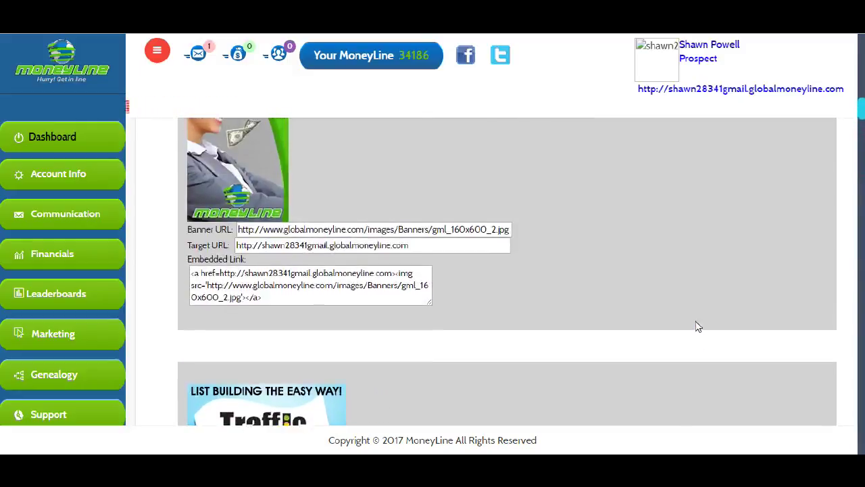
{"action": "scroll", "coordinate": [699, 327], "scroll_direction": "up", "scroll_amount": 8}
{"action": "scroll", "coordinate": [698, 327], "scroll_direction": "up", "scroll_amount": 10}
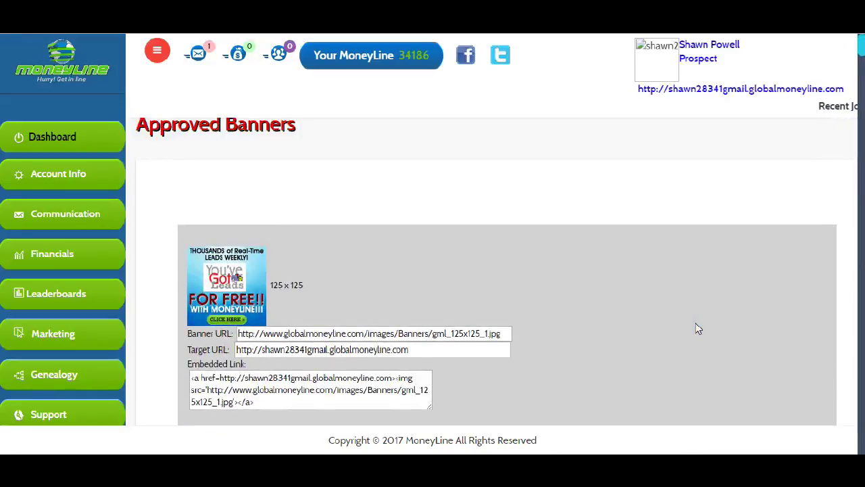
Step: Copy the Banner URL of the 728x90 "Build Your List Super Fast" banner
{"action": "scroll", "coordinate": [643, 318], "scroll_direction": "down", "scroll_amount": 4}
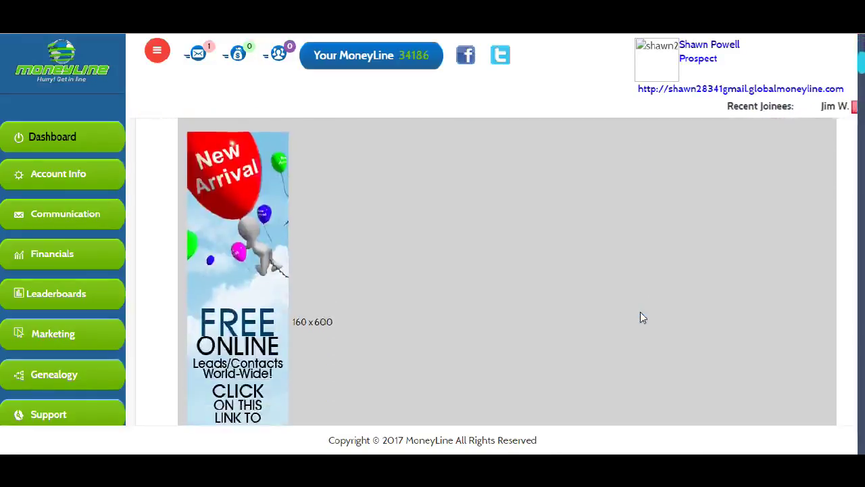
{"action": "scroll", "coordinate": [643, 317], "scroll_direction": "down", "scroll_amount": 15}
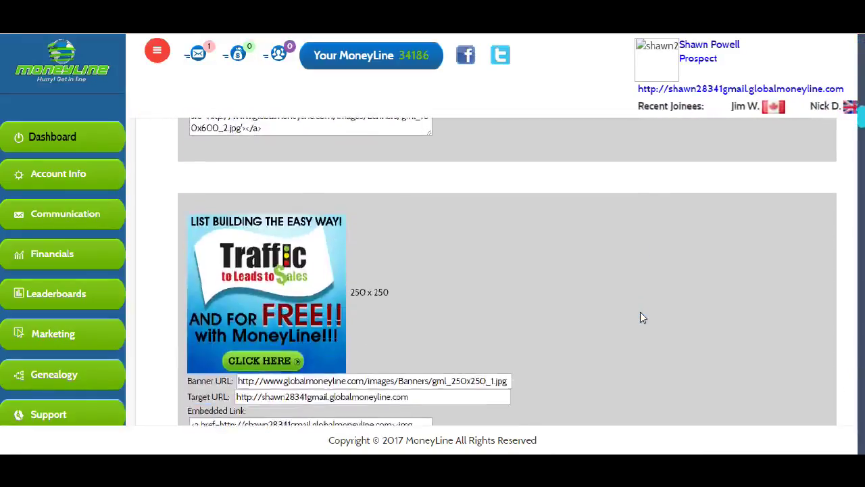
{"action": "scroll", "coordinate": [643, 317], "scroll_direction": "down", "scroll_amount": 7}
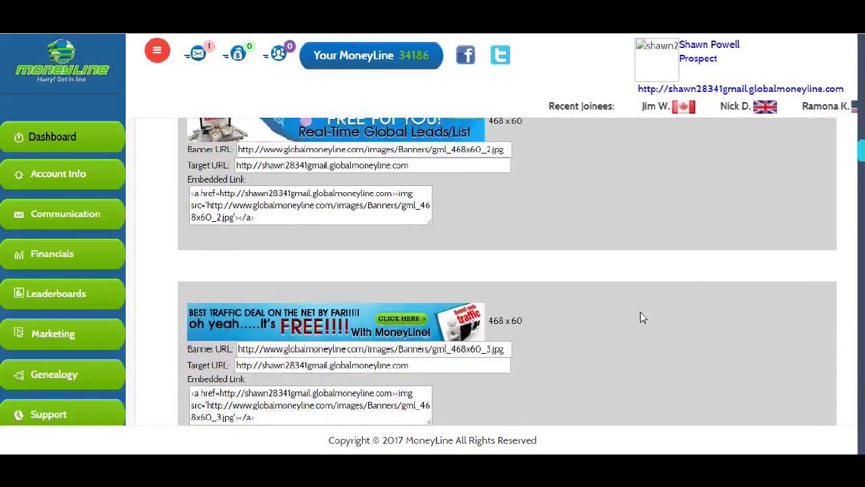
{"action": "scroll", "coordinate": [643, 318], "scroll_direction": "down", "scroll_amount": 3}
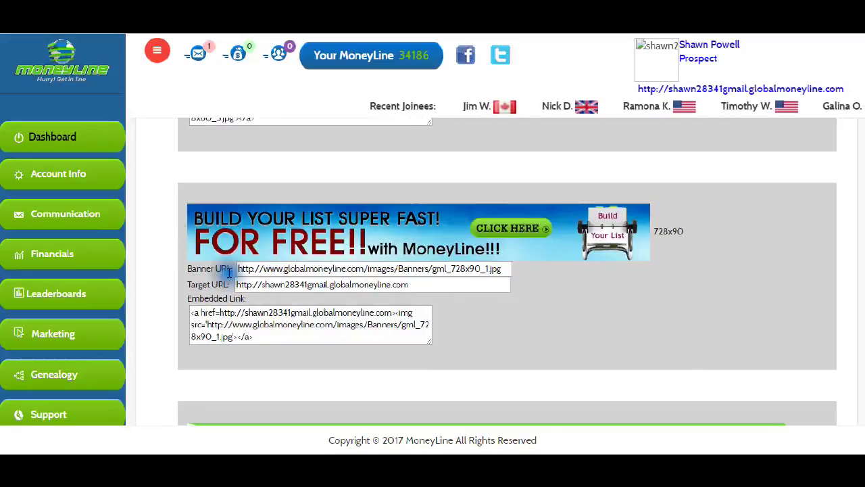
{"action": "left_click_drag", "start_coordinate": [238, 268], "coordinate": [494, 271]}
{"action": "right_click", "coordinate": [494, 270]}
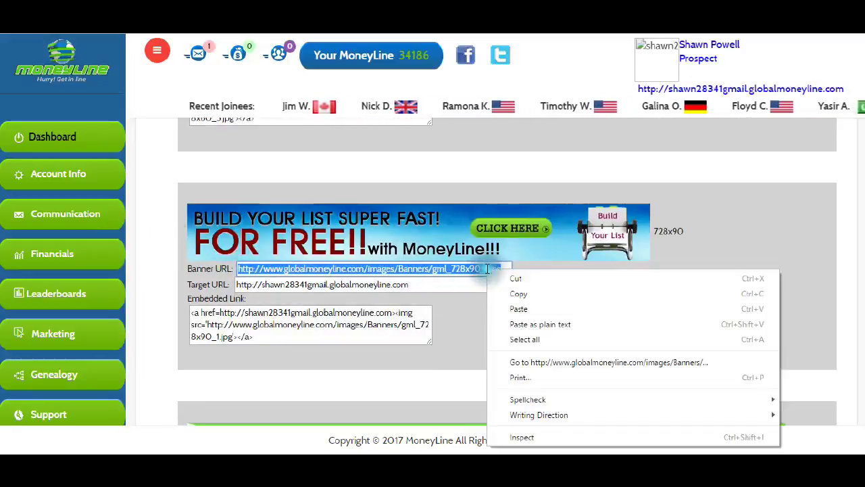
{"action": "left_click", "coordinate": [519, 291]}
{"action": "left_click", "coordinate": [566, 312]}
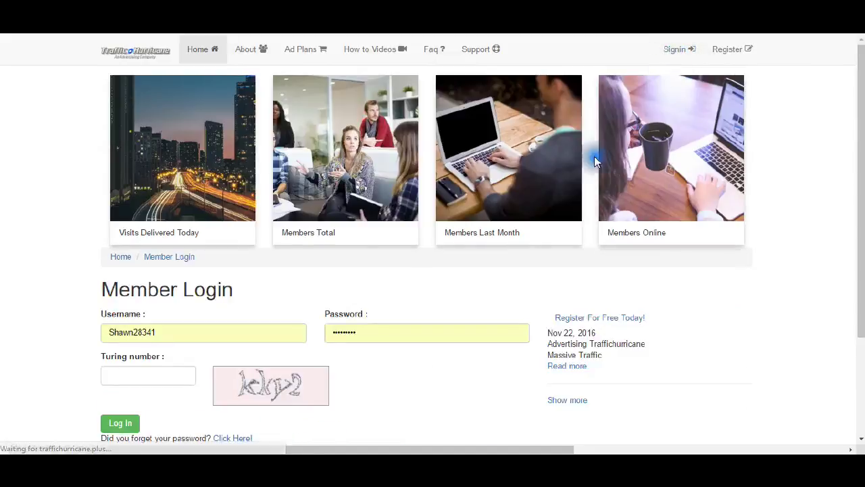
Step: Switch to Traffic Hurricane, log in by entering the Turing number from the image, and continue past the login ad to the account page
{"action": "left_click", "coordinate": [162, 378]}
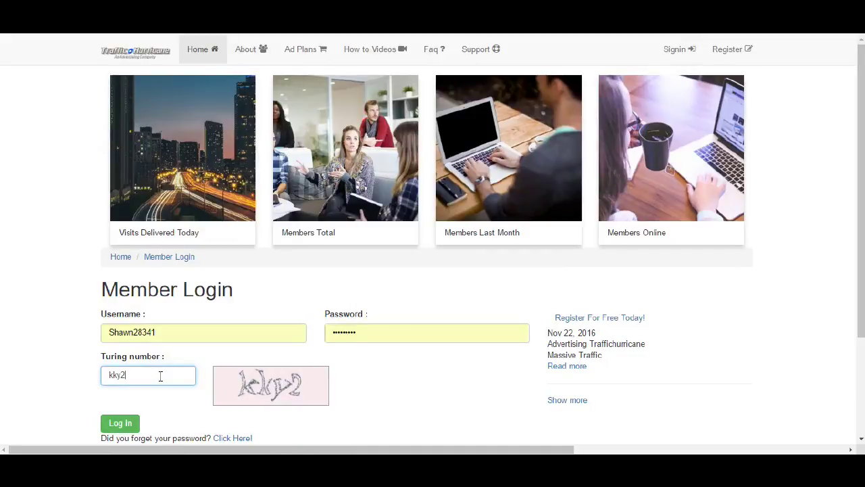
{"action": "type", "text": "kky2"}
{"action": "key", "text": "Return"}
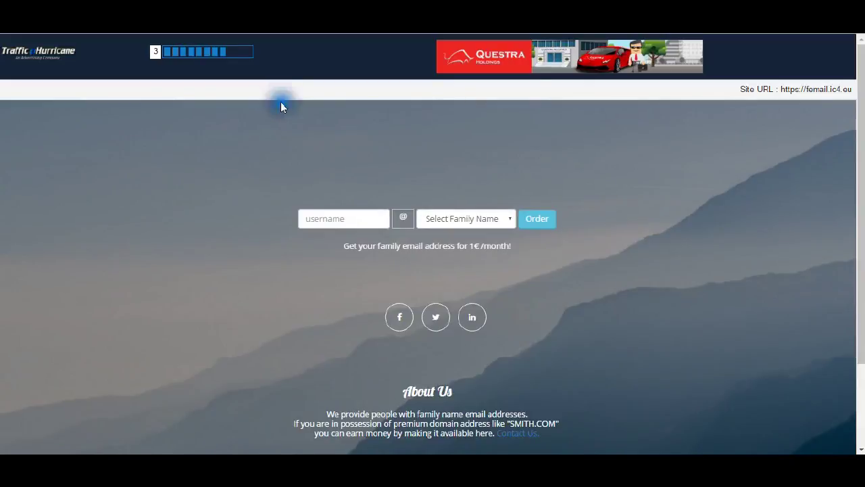
{"action": "left_click", "coordinate": [465, 108]}
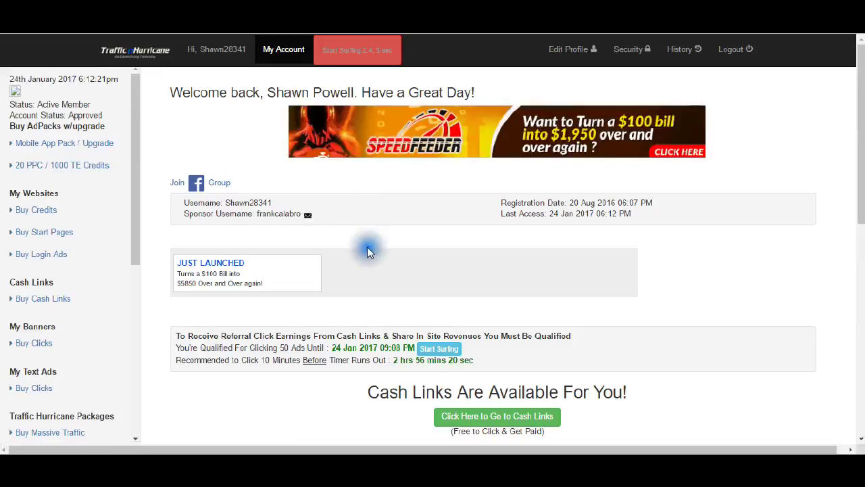
Step: Look over the account overview and open the 20 PPC / 1000 TE Credits page
{"action": "scroll", "coordinate": [368, 247], "scroll_direction": "down", "scroll_amount": 4}
{"action": "scroll", "coordinate": [374, 261], "scroll_direction": "down", "scroll_amount": 2}
{"action": "scroll", "coordinate": [373, 257], "scroll_direction": "up", "scroll_amount": 2}
{"action": "scroll", "coordinate": [374, 257], "scroll_direction": "up", "scroll_amount": 2}
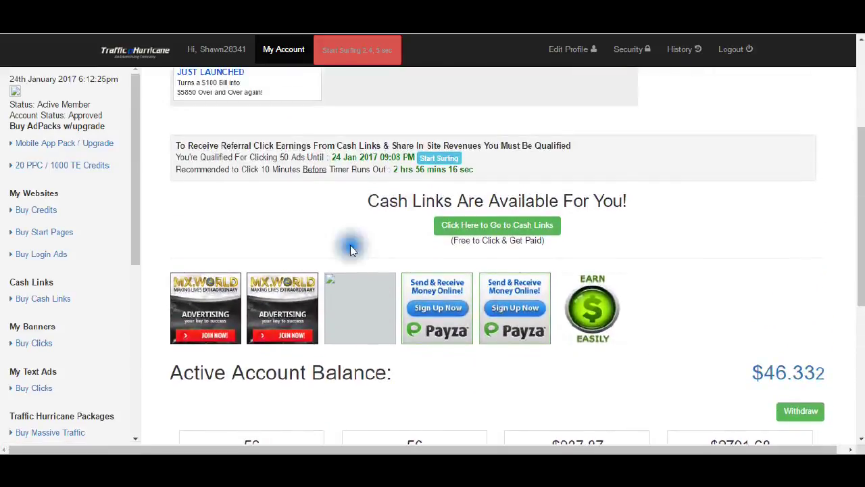
{"action": "left_click", "coordinate": [85, 173]}
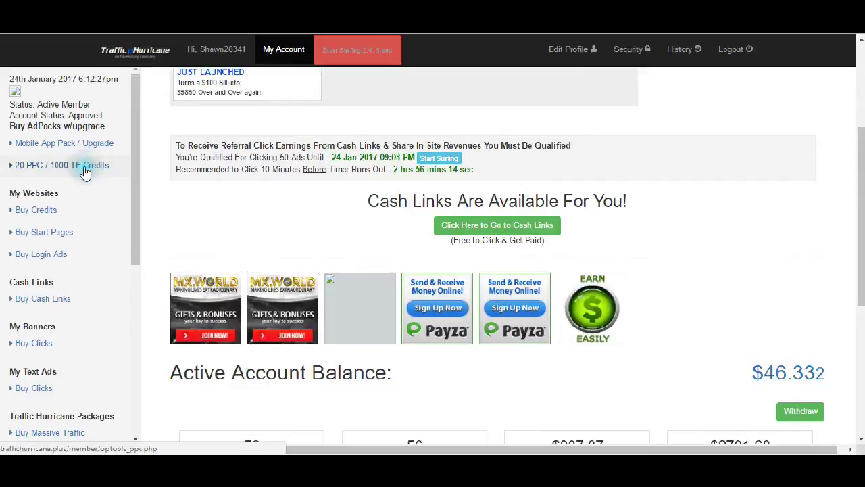
Step: Examine the PPC service options, the minimum budgets per banner size and the existing banner ads
{"action": "scroll", "coordinate": [524, 273], "scroll_direction": "down", "scroll_amount": 5}
{"action": "scroll", "coordinate": [527, 274], "scroll_direction": "down", "scroll_amount": 2}
{"action": "scroll", "coordinate": [527, 273], "scroll_direction": "up", "scroll_amount": 5}
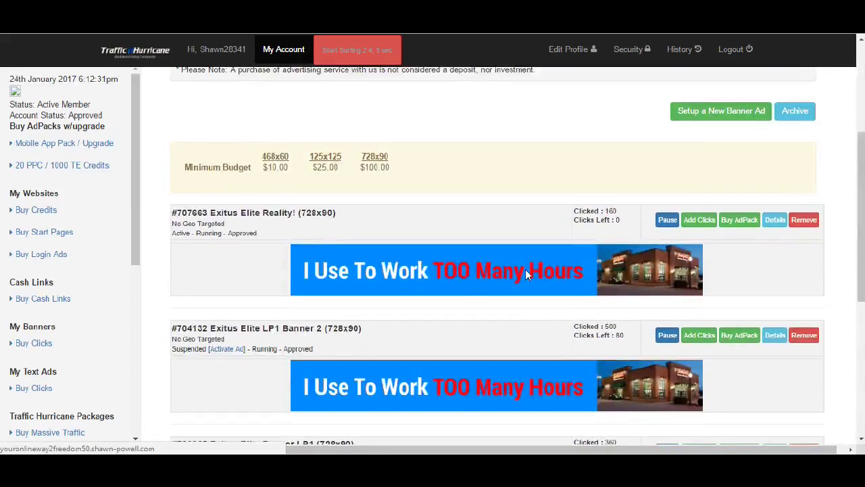
{"action": "scroll", "coordinate": [527, 274], "scroll_direction": "up", "scroll_amount": 3}
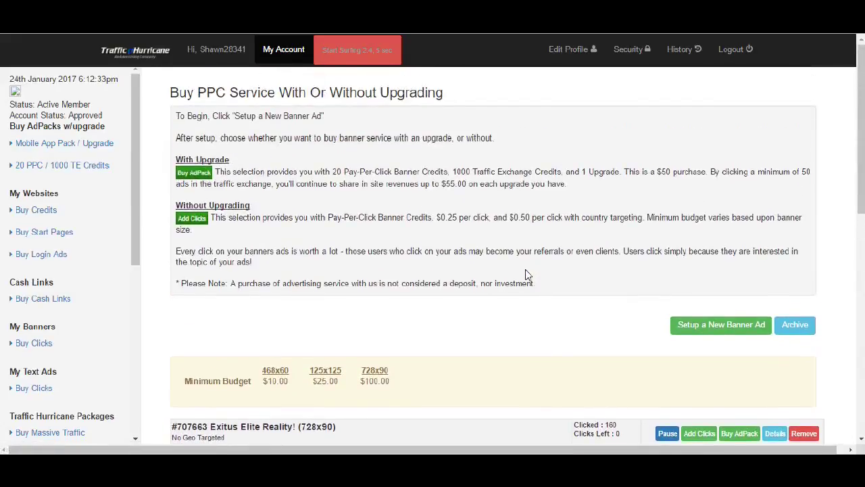
{"action": "scroll", "coordinate": [528, 274], "scroll_direction": "down", "scroll_amount": 2}
{"action": "scroll", "coordinate": [527, 274], "scroll_direction": "up", "scroll_amount": 1}
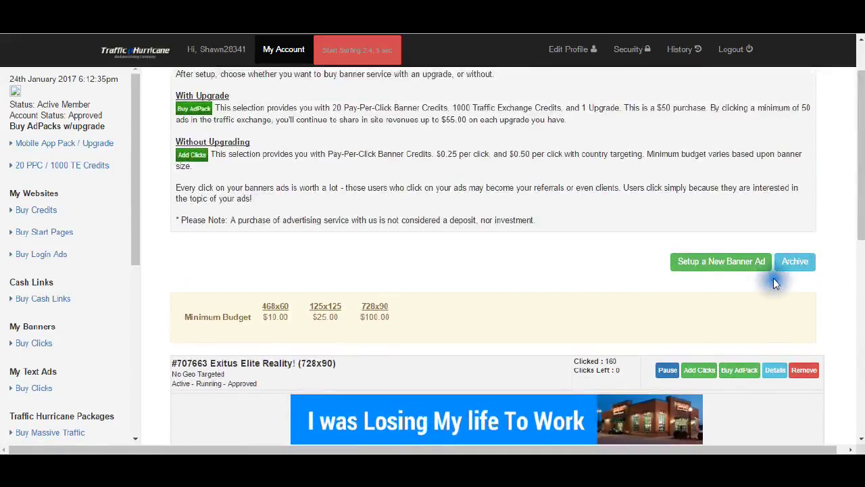
Step: Start setting up a new banner ad and look over the three payment-processor affiliate options offered
{"action": "left_click", "coordinate": [741, 268]}
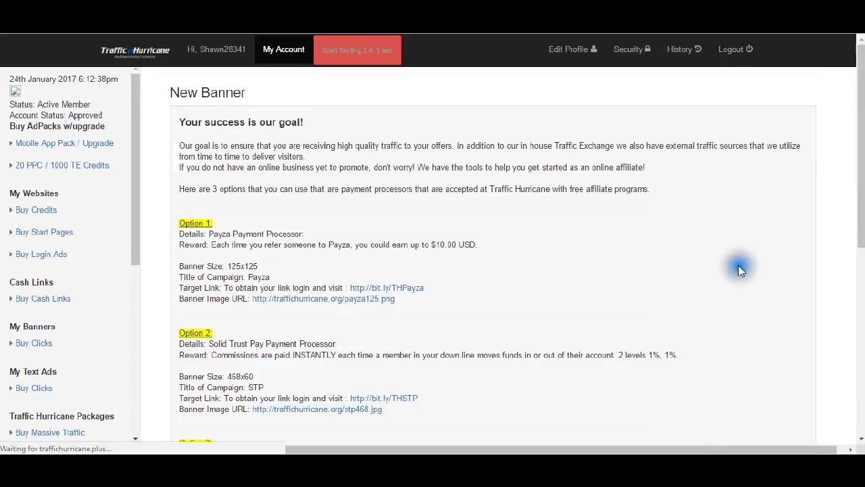
{"action": "scroll", "coordinate": [572, 277], "scroll_direction": "down", "scroll_amount": 5}
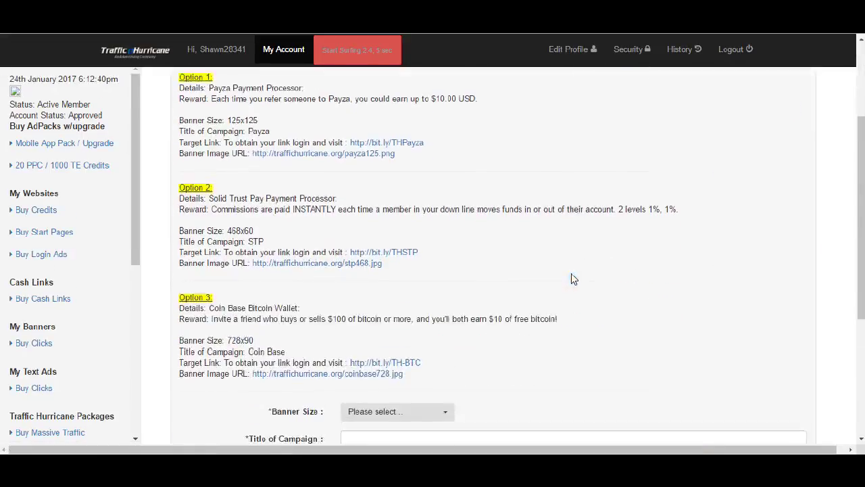
{"action": "scroll", "coordinate": [572, 277], "scroll_direction": "up", "scroll_amount": 5}
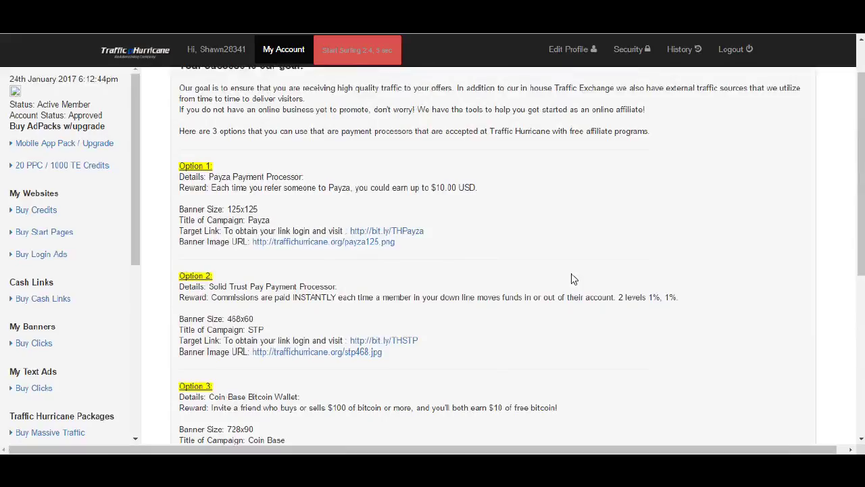
{"action": "scroll", "coordinate": [572, 279], "scroll_direction": "down", "scroll_amount": 1}
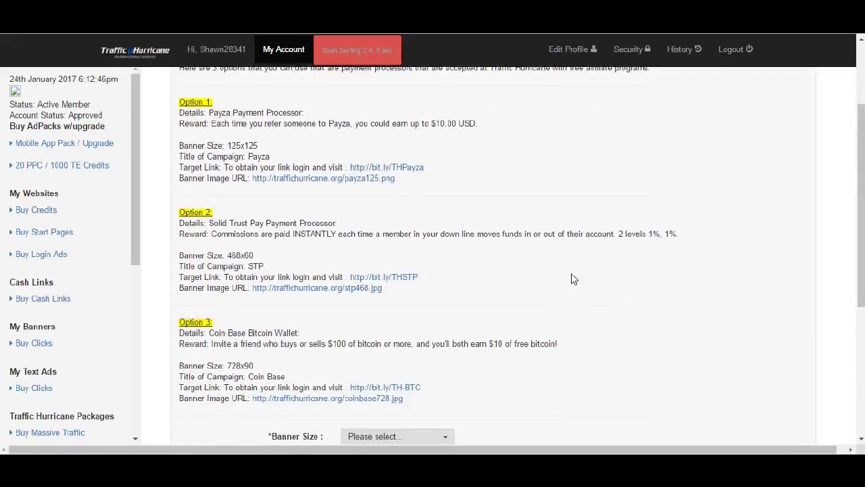
{"action": "scroll", "coordinate": [572, 278], "scroll_direction": "up", "scroll_amount": 2}
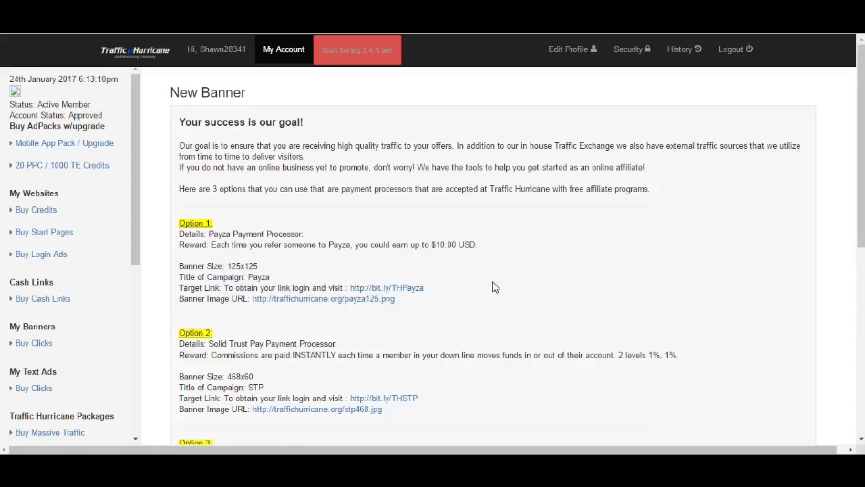
{"action": "scroll", "coordinate": [493, 286], "scroll_direction": "down", "scroll_amount": 2}
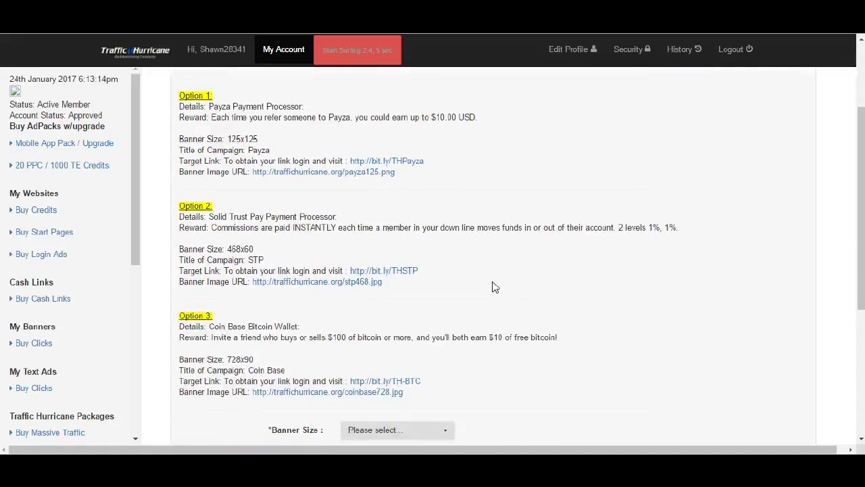
Step: Set the new banner's size to 728x90 and enter the couple's first names as the campaign title
{"action": "scroll", "coordinate": [492, 287], "scroll_direction": "down", "scroll_amount": 2}
{"action": "left_click", "coordinate": [575, 307]}
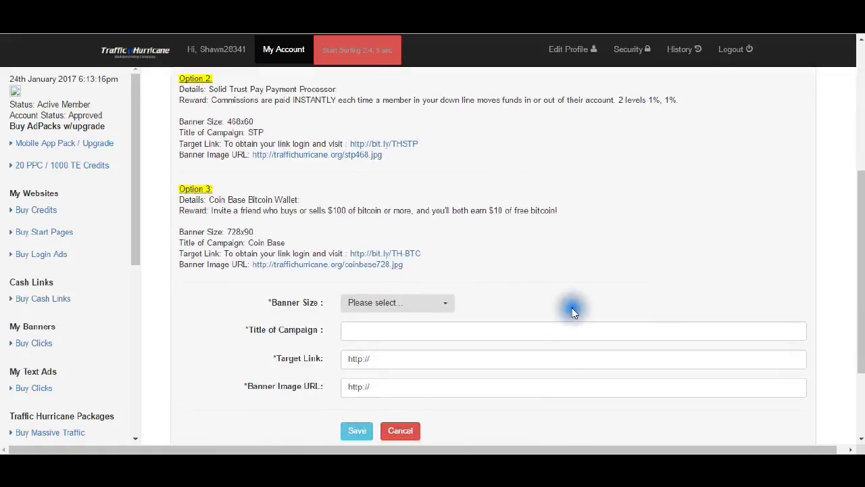
{"action": "left_click", "coordinate": [456, 310]}
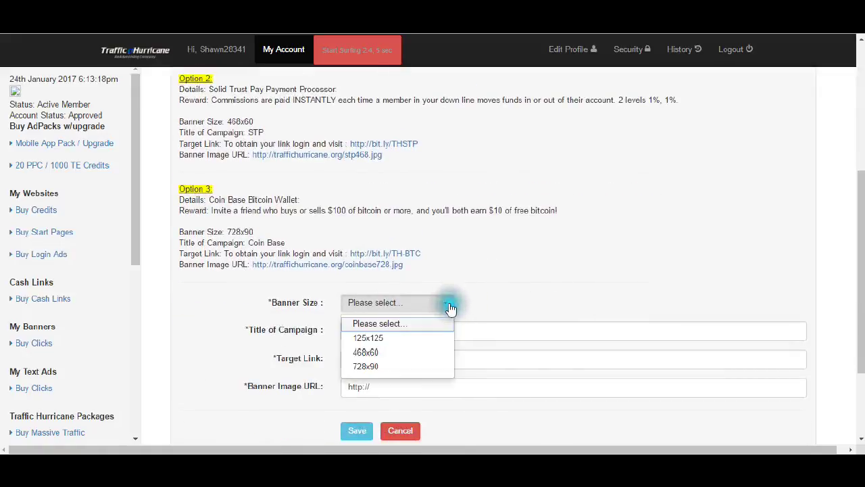
{"action": "left_click", "coordinate": [405, 364]}
{"action": "left_click", "coordinate": [414, 331]}
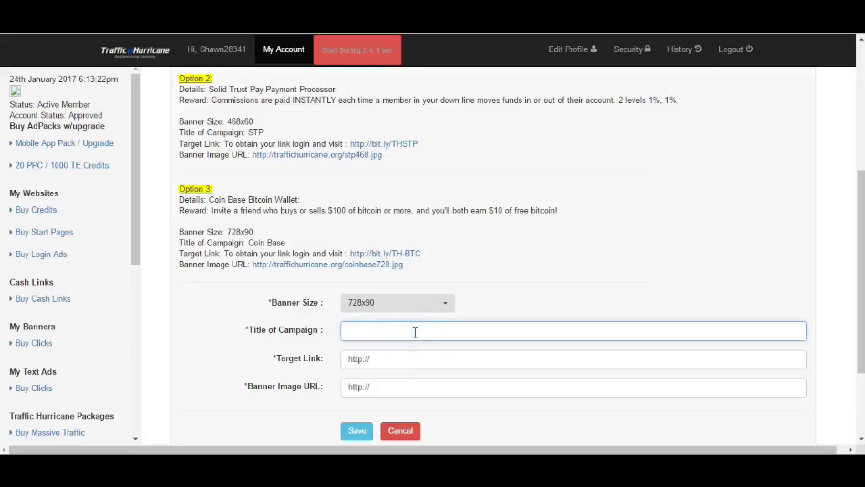
{"action": "type", "text": "Tori and Jamar"}
{"action": "left_click", "coordinate": [420, 352]}
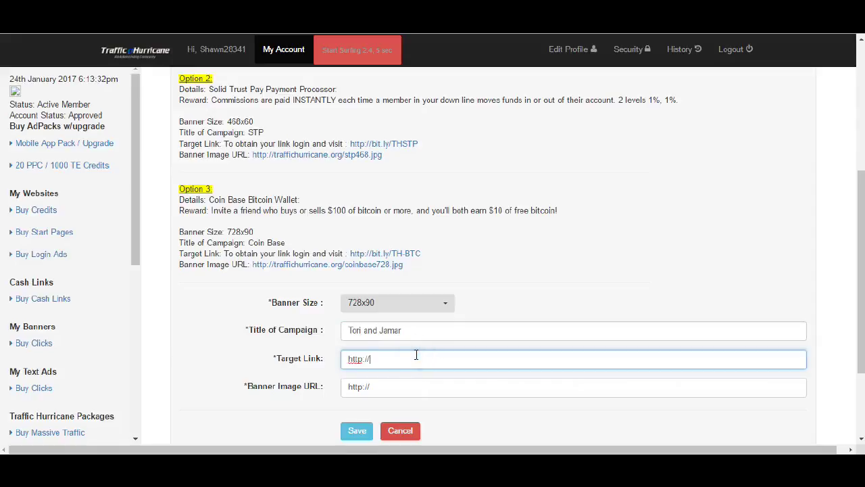
{"action": "left_click", "coordinate": [418, 384]}
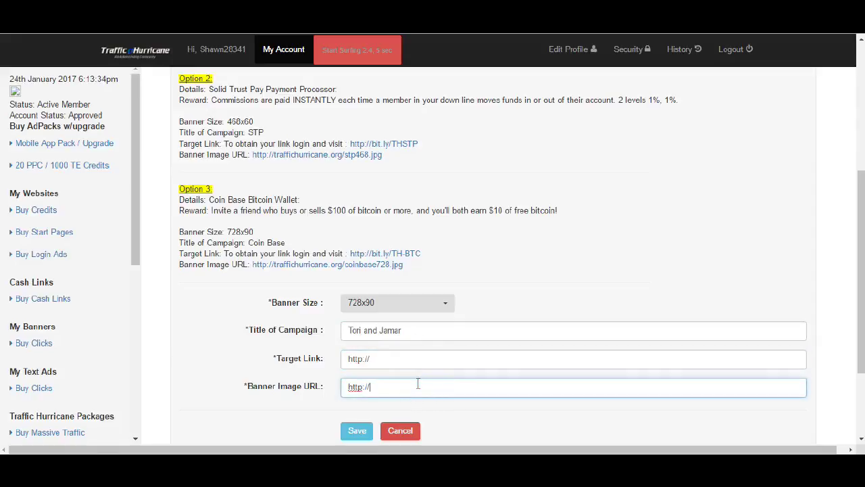
{"action": "left_click", "coordinate": [357, 386]}
{"action": "left_click", "coordinate": [411, 385]}
{"action": "right_click", "coordinate": [412, 386]}
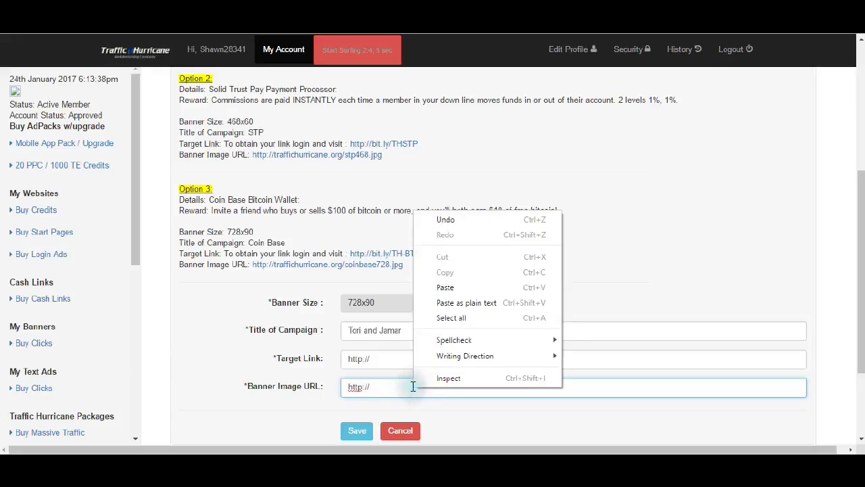
{"action": "left_click", "coordinate": [445, 288]}
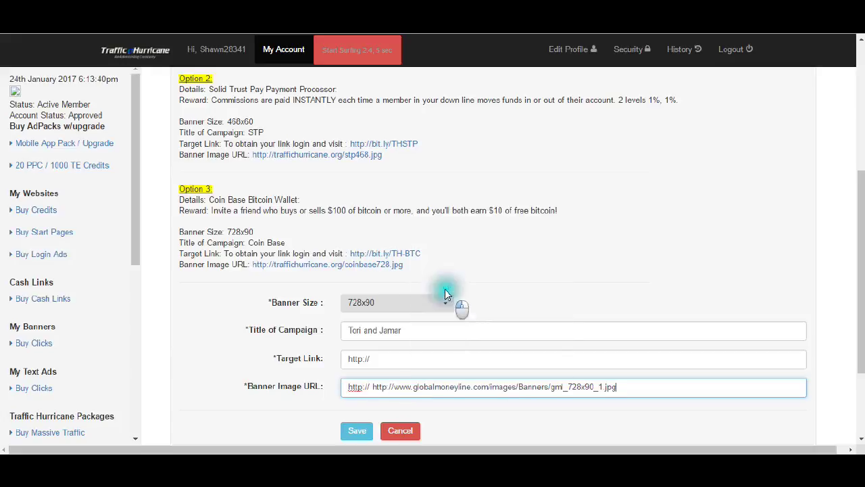
Step: Try changing the pasted banner image address from http to https
{"action": "double_click", "coordinate": [385, 386]}
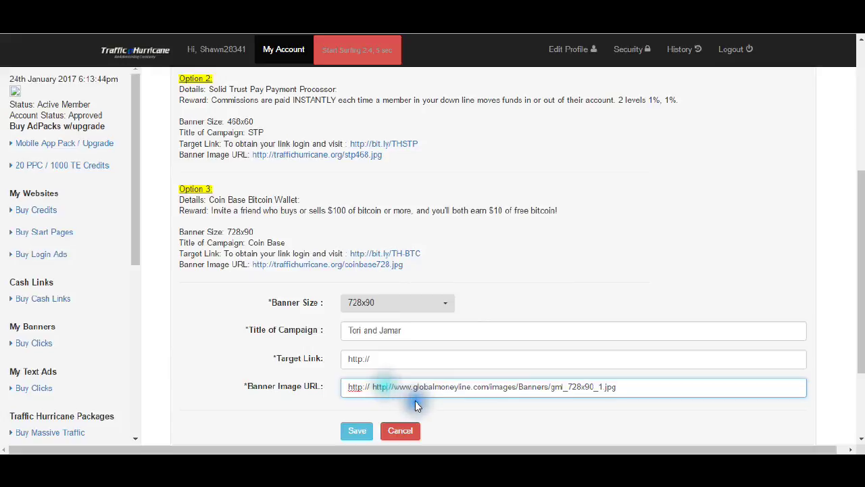
{"action": "type", "text": "s"}
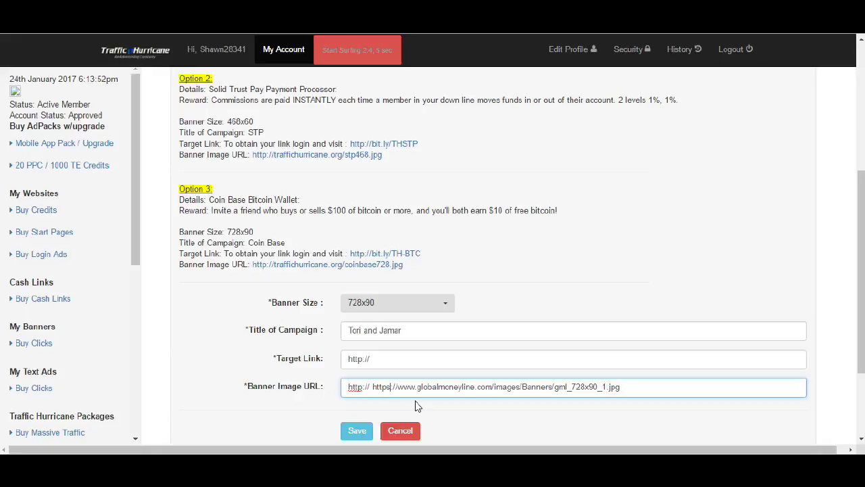
{"action": "scroll", "coordinate": [576, 277], "scroll_direction": "up", "scroll_amount": 3}
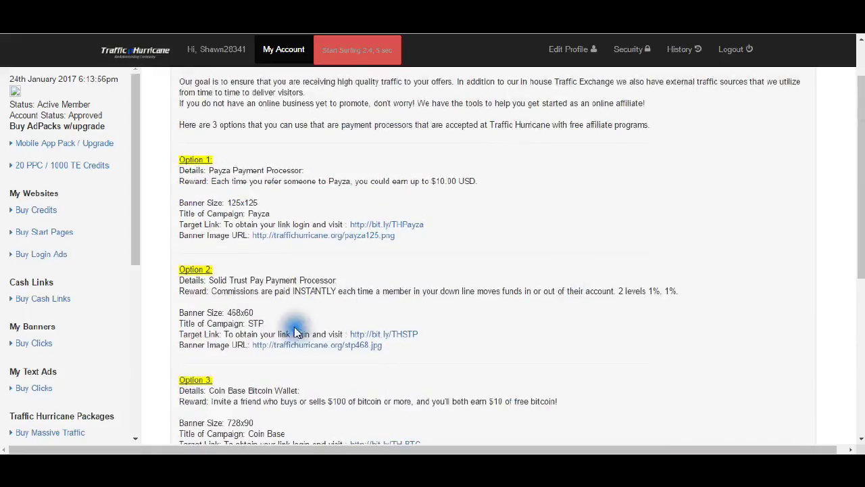
{"action": "scroll", "coordinate": [524, 332], "scroll_direction": "down", "scroll_amount": 4}
{"action": "scroll", "coordinate": [527, 336], "scroll_direction": "down", "scroll_amount": 1}
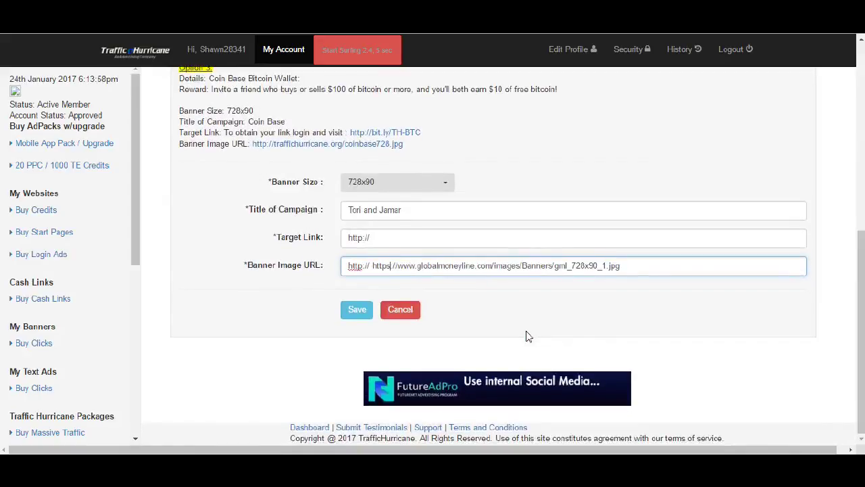
{"action": "left_click", "coordinate": [522, 325]}
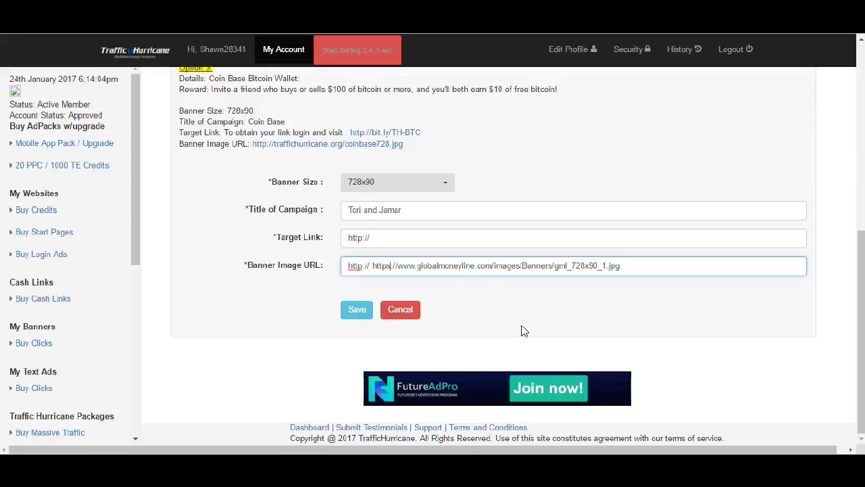
{"action": "left_click", "coordinate": [427, 295]}
{"action": "left_click", "coordinate": [372, 267]}
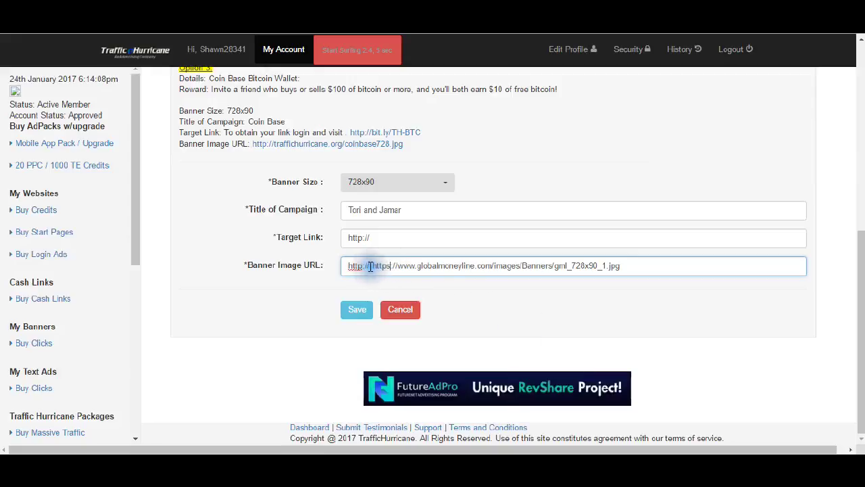
{"action": "left_click_drag", "start_coordinate": [371, 267], "coordinate": [337, 264]}
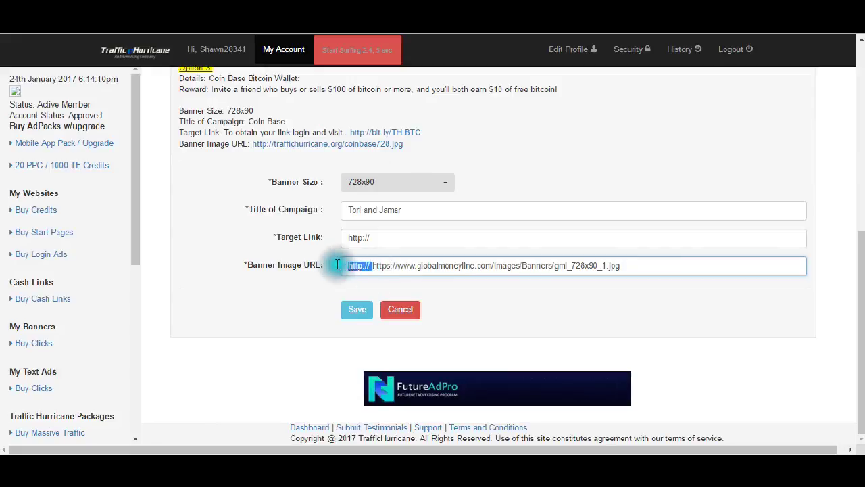
{"action": "key", "text": "BackSpace"}
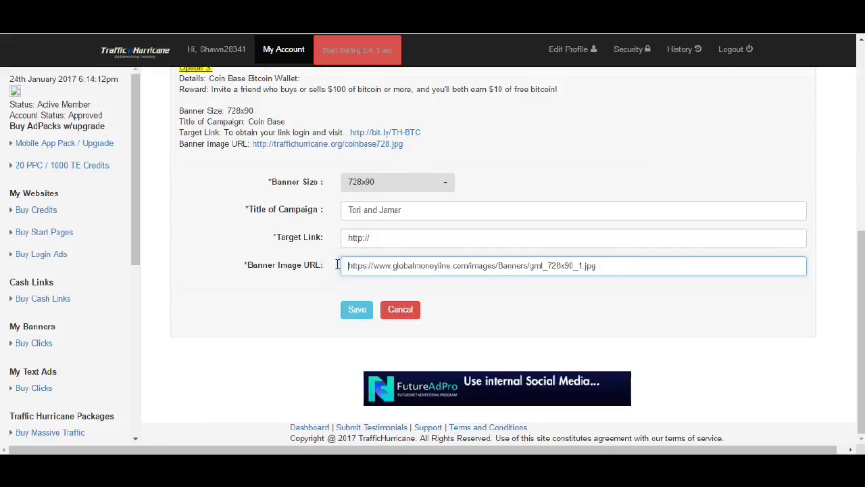
{"action": "left_click", "coordinate": [363, 266]}
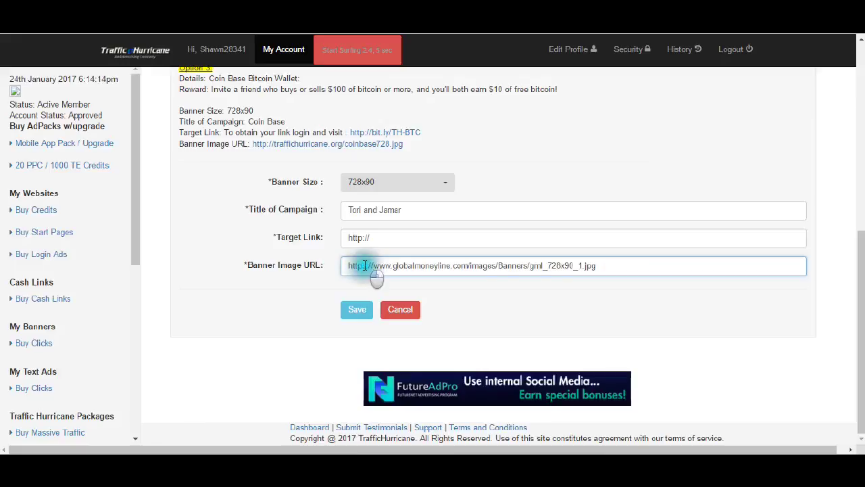
{"action": "key", "text": "BackSpace"}
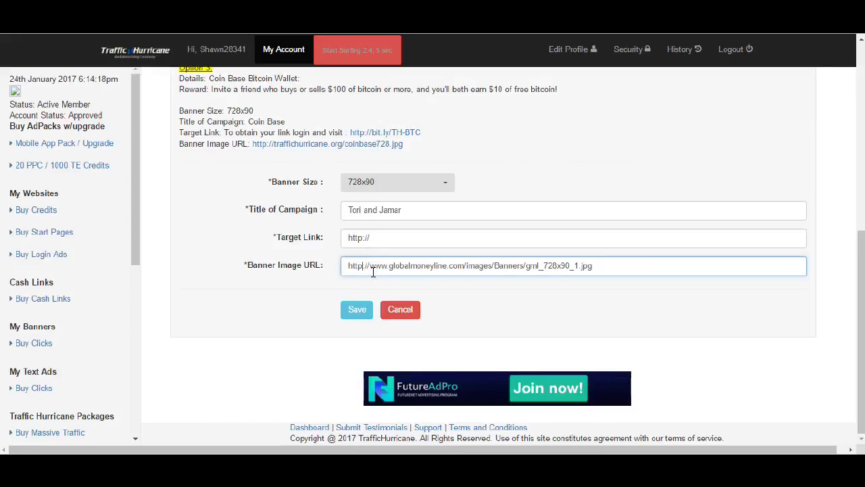
{"action": "left_click", "coordinate": [622, 268]}
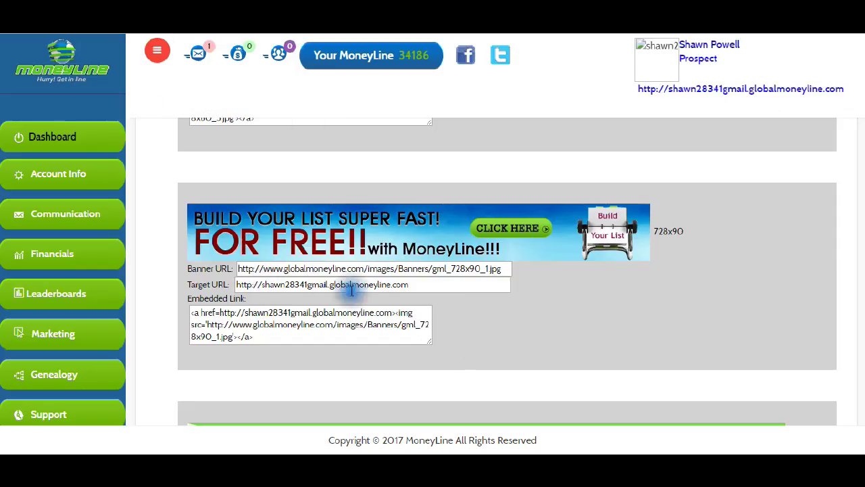
Step: Switch to MoneyLine and copy the Target URL of the 728x90 "Build Your List Super Fast" banner
{"action": "left_click_drag", "start_coordinate": [416, 284], "coordinate": [231, 279]}
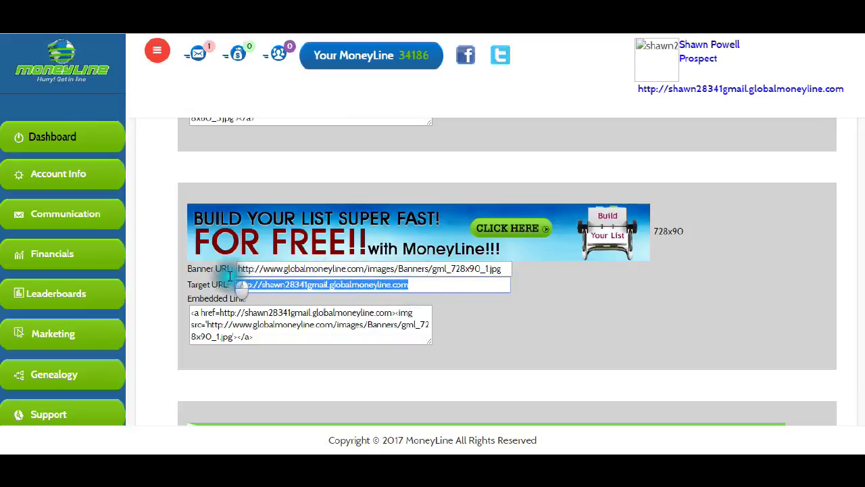
{"action": "right_click", "coordinate": [263, 285]}
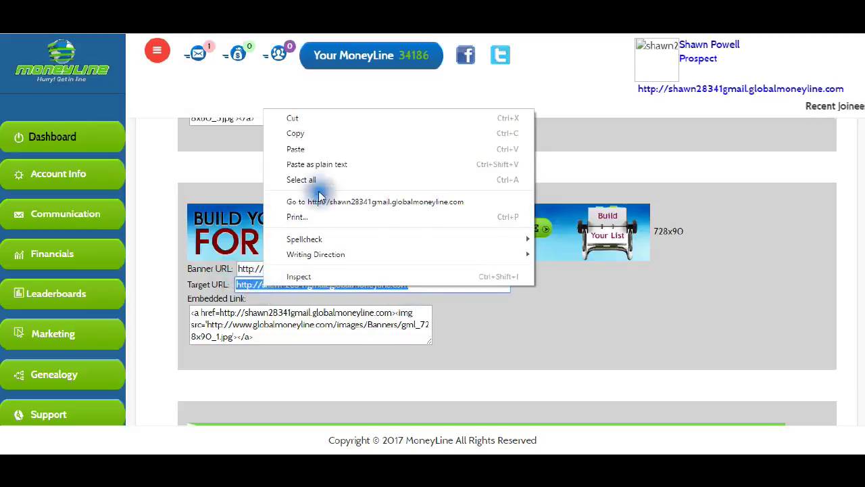
{"action": "left_click", "coordinate": [312, 141]}
{"action": "left_click", "coordinate": [527, 332]}
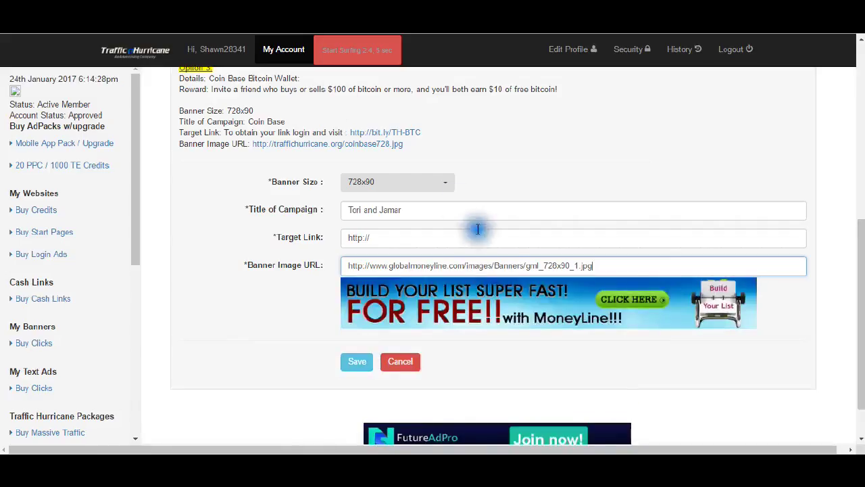
{"action": "left_click", "coordinate": [441, 237]}
{"action": "triple_click", "coordinate": [355, 237]}
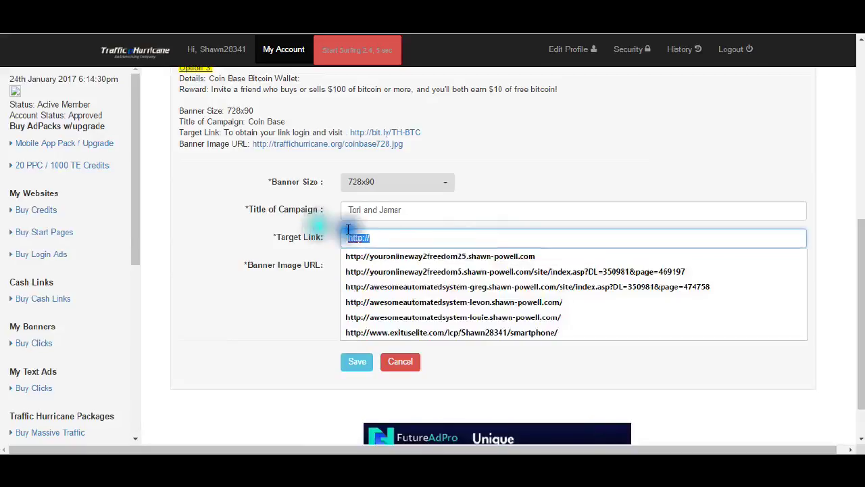
{"action": "key", "text": "BackSpace"}
{"action": "left_click", "coordinate": [389, 237]}
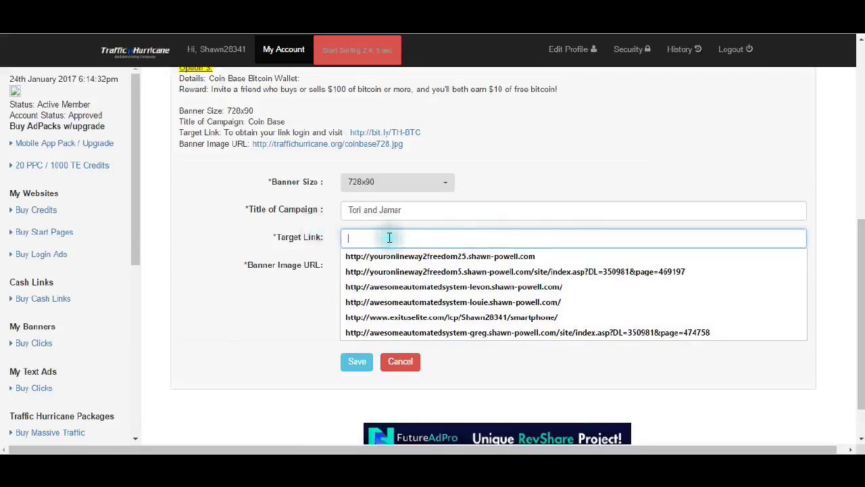
{"action": "right_click", "coordinate": [390, 238]}
{"action": "left_click", "coordinate": [422, 316]}
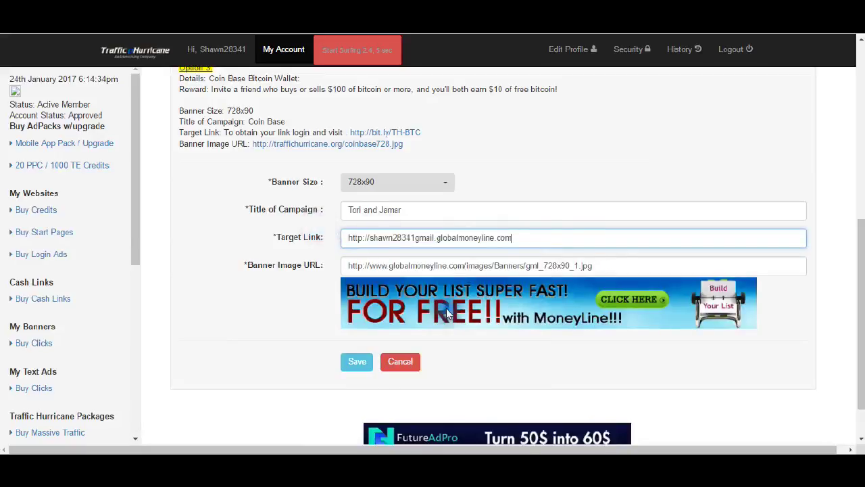
{"action": "left_click", "coordinate": [646, 254]}
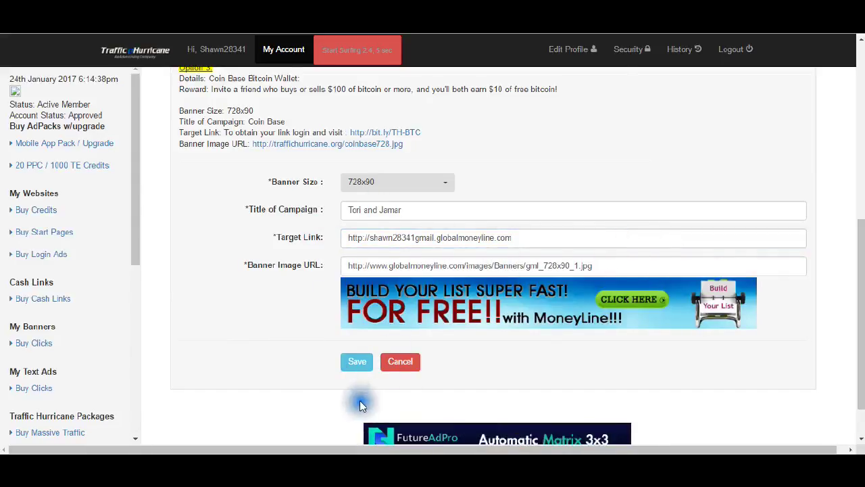
Step: Save and activate the banner ad, and return to the ads list to view its entry
{"action": "left_click", "coordinate": [358, 364]}
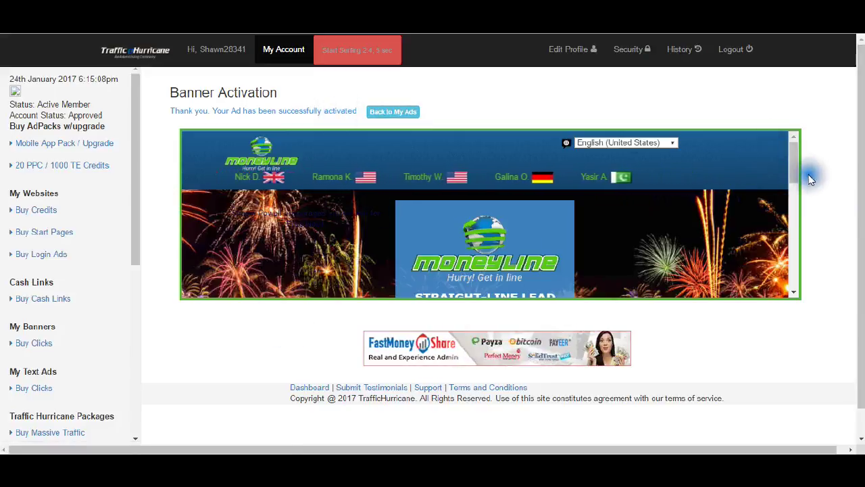
{"action": "left_click_drag", "start_coordinate": [792, 166], "coordinate": [782, 138]}
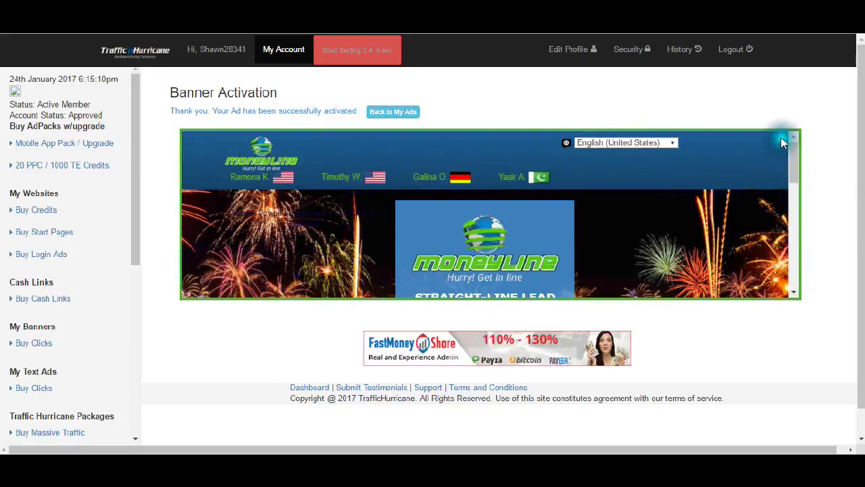
{"action": "left_click", "coordinate": [392, 111]}
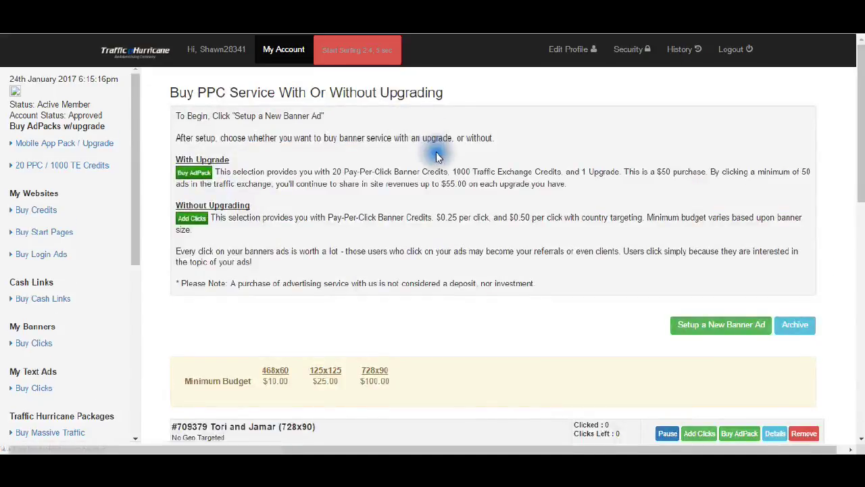
{"action": "scroll", "coordinate": [471, 264], "scroll_direction": "down", "scroll_amount": 5}
{"action": "scroll", "coordinate": [471, 264], "scroll_direction": "down", "scroll_amount": 4}
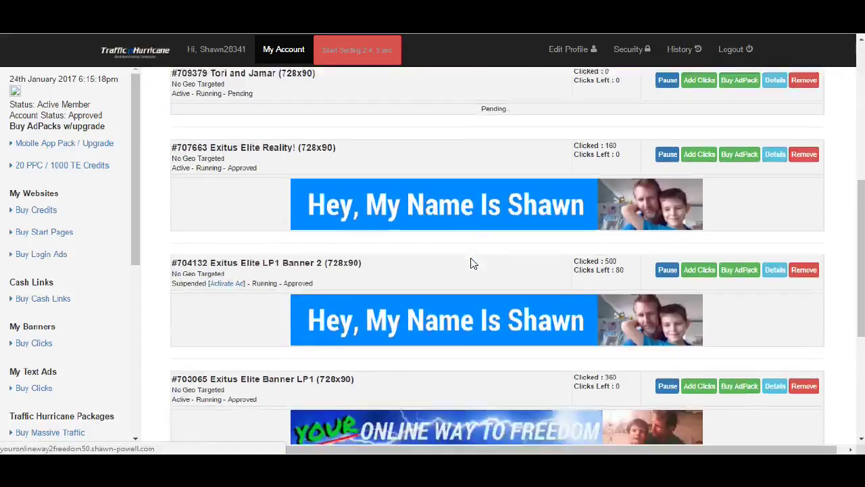
Step: Expand the details of the pending 728x90 banner ad, review its campaign title, Banner URL and Target URL, and collapse them
{"action": "scroll", "coordinate": [472, 263], "scroll_direction": "up", "scroll_amount": 4}
{"action": "scroll", "coordinate": [474, 264], "scroll_direction": "up", "scroll_amount": 2}
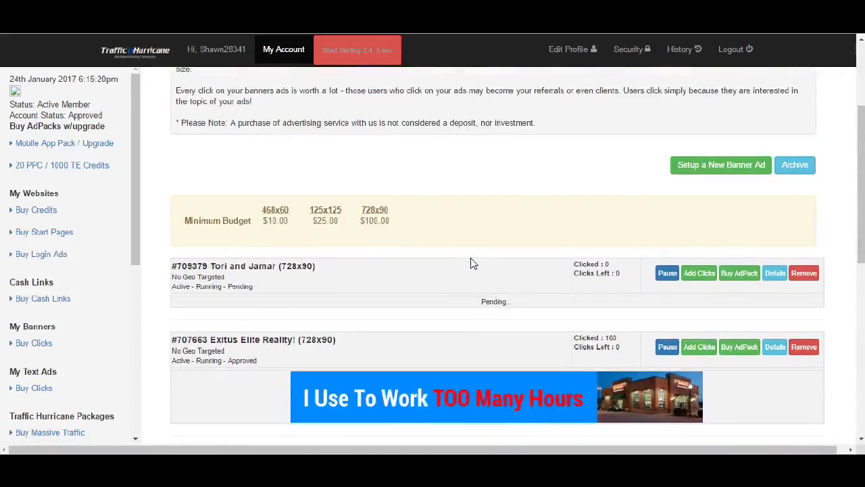
{"action": "left_click", "coordinate": [609, 320]}
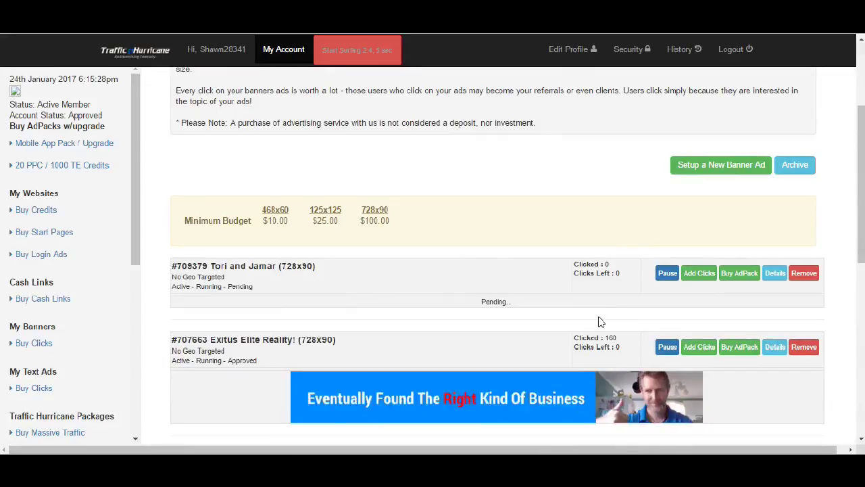
{"action": "left_click", "coordinate": [775, 273]}
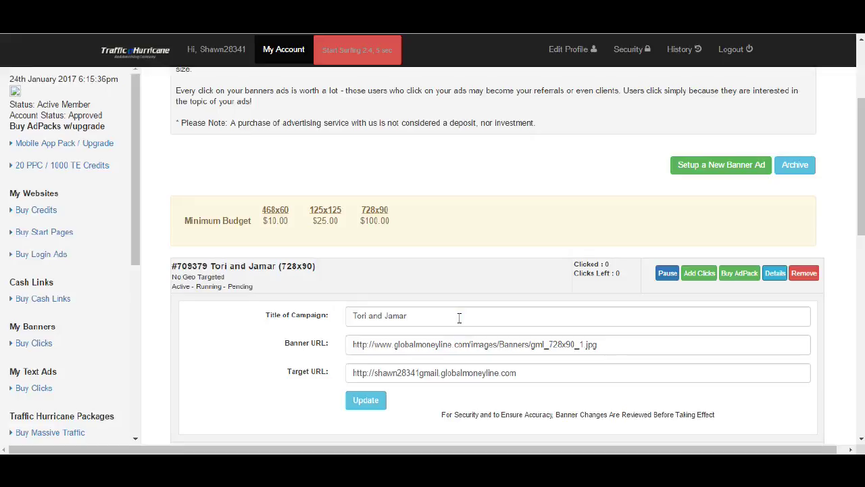
{"action": "scroll", "coordinate": [458, 315], "scroll_direction": "down", "scroll_amount": 5}
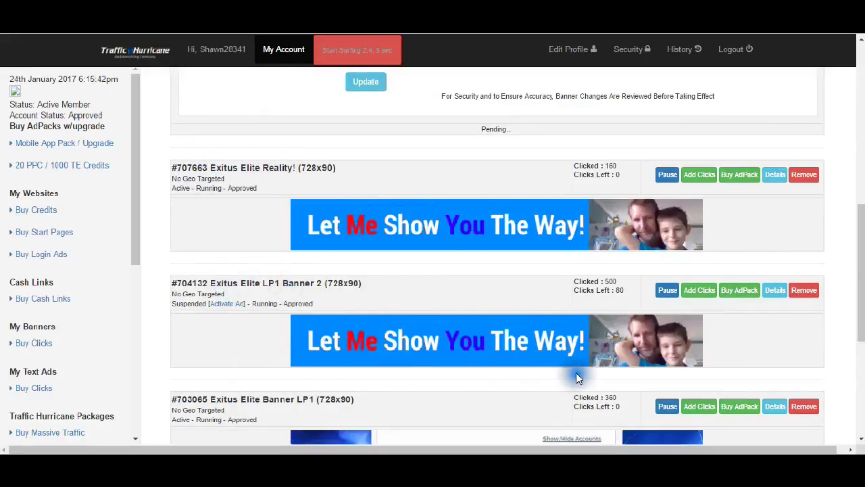
{"action": "scroll", "coordinate": [576, 373], "scroll_direction": "up", "scroll_amount": 3}
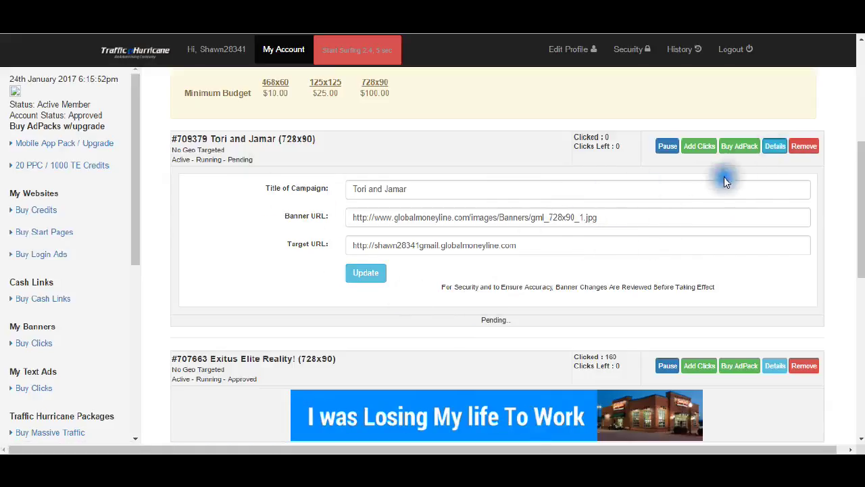
{"action": "left_click", "coordinate": [778, 150]}
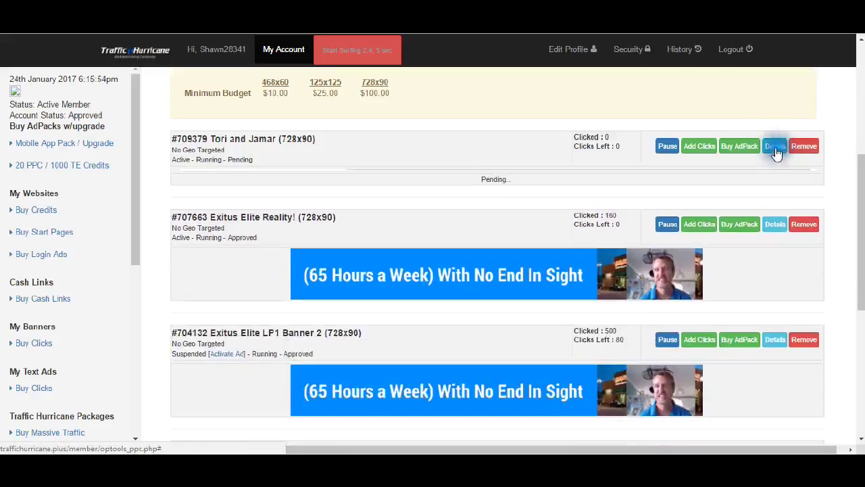
Step: Start an AdPack purchase for the pending banner ad with PayZa as the processor and proceed to the Payza checkout
{"action": "left_click", "coordinate": [743, 146]}
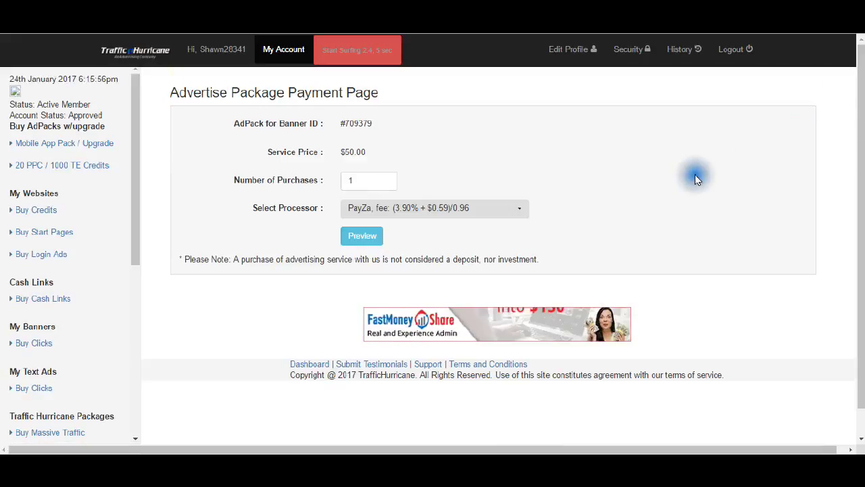
{"action": "left_click", "coordinate": [519, 206]}
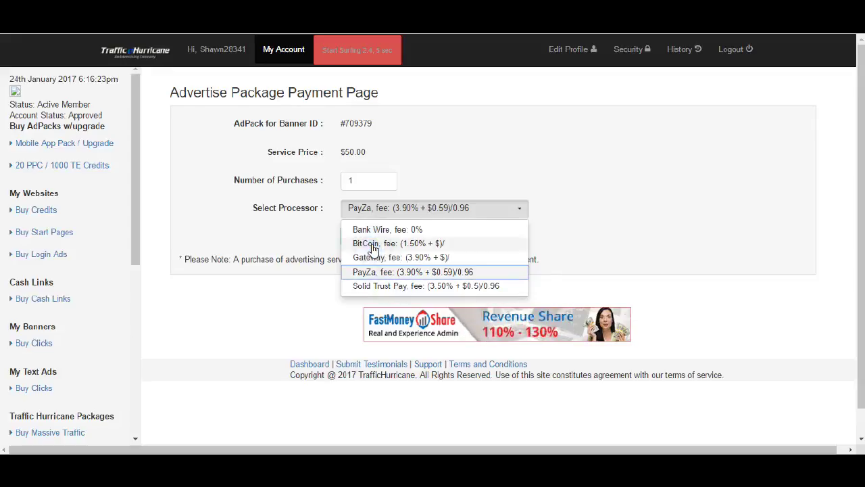
{"action": "left_click", "coordinate": [394, 262]}
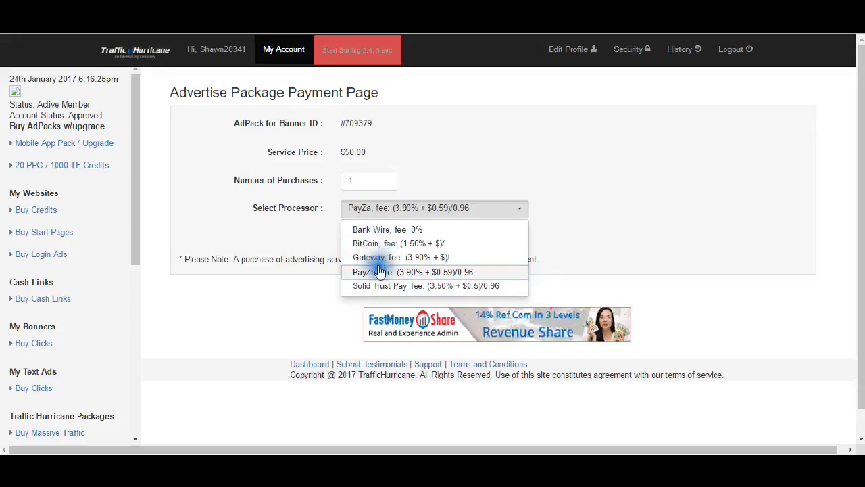
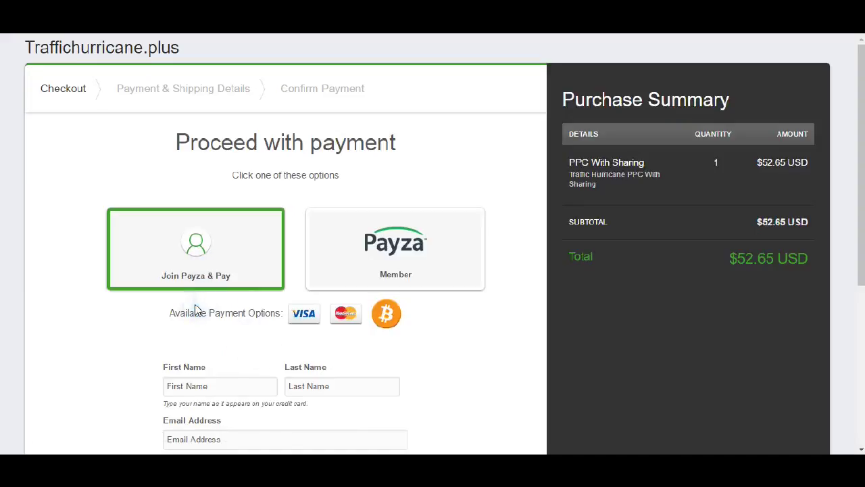
Step: Compare the Join Payza & Pay and Payza Member checkout options, and return to the Advertise Package Payment Page
{"action": "left_click", "coordinate": [179, 331]}
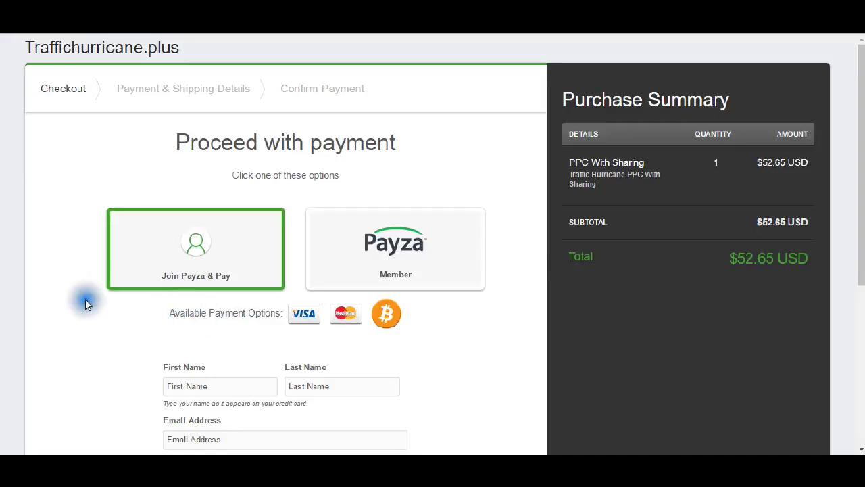
{"action": "left_click", "coordinate": [423, 261]}
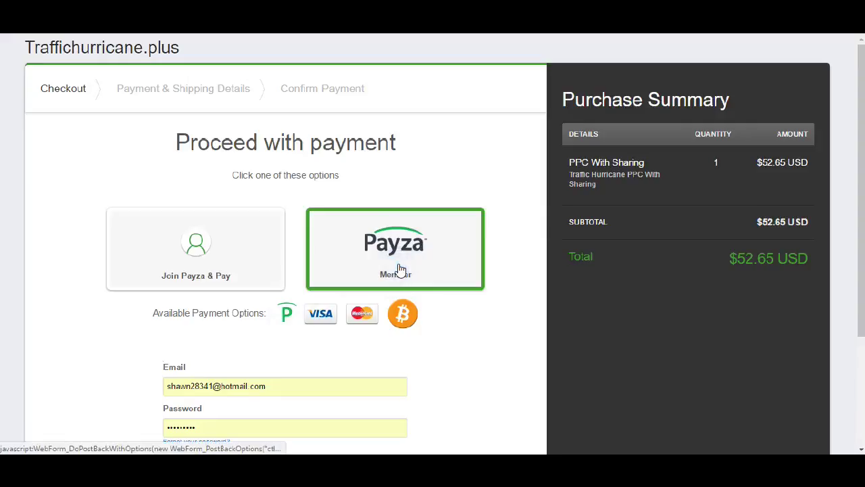
{"action": "left_click", "coordinate": [464, 347]}
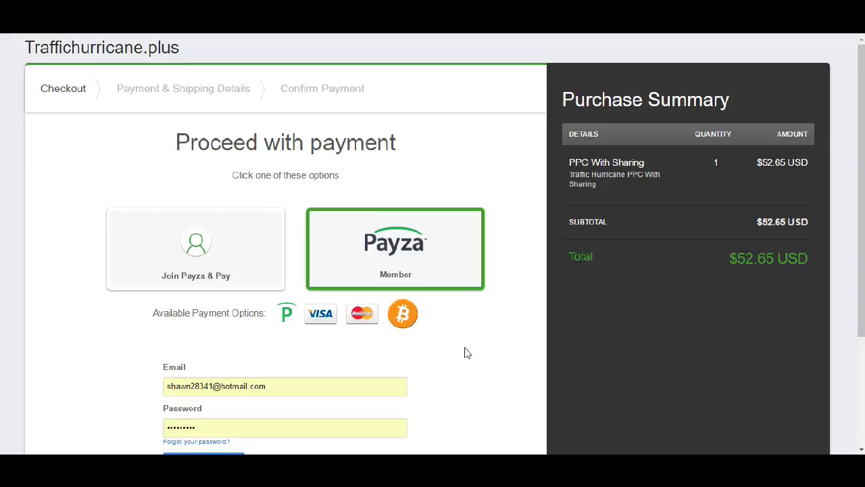
{"action": "left_click", "coordinate": [507, 388]}
{"action": "left_click", "coordinate": [503, 352]}
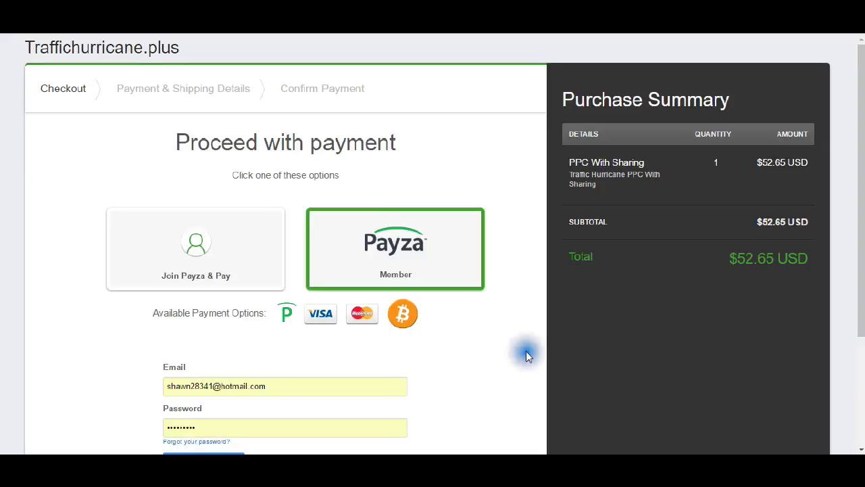
{"action": "left_click", "coordinate": [521, 354]}
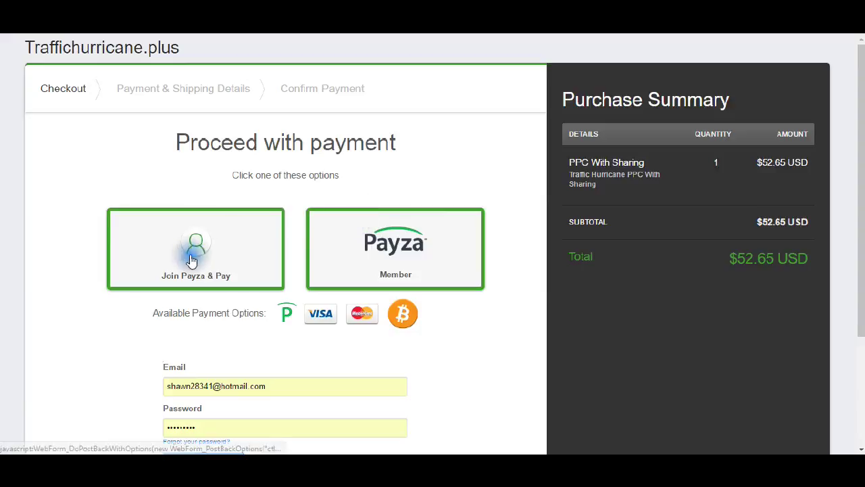
{"action": "left_click", "coordinate": [127, 179]}
{"action": "left_click", "coordinate": [545, 246]}
{"action": "left_click", "coordinate": [395, 262]}
{"action": "left_click", "coordinate": [212, 215]}
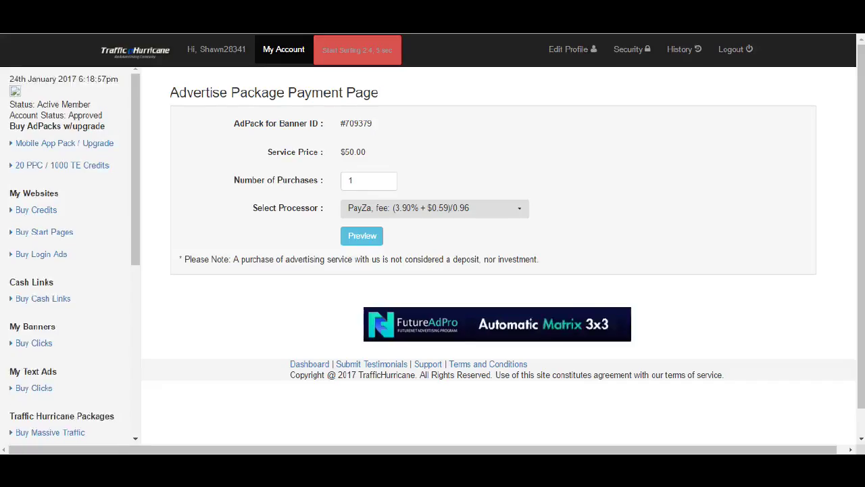
Step: Set the AdPack payment processor to Bank Wire, fee: 0%, and preview the payment form
{"action": "left_click", "coordinate": [419, 141]}
{"action": "left_click", "coordinate": [532, 212]}
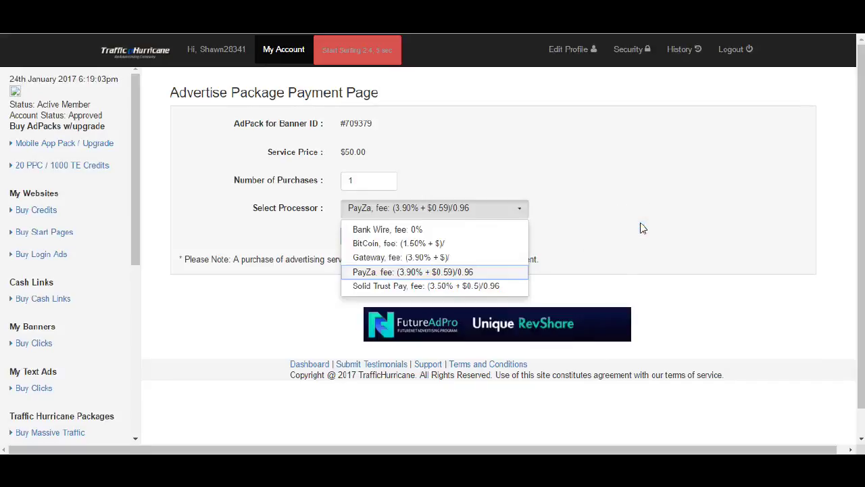
{"action": "left_click", "coordinate": [406, 229]}
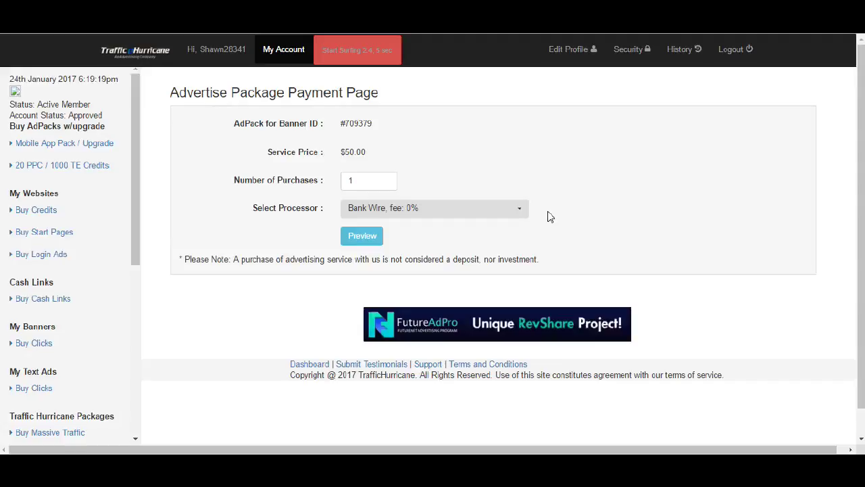
{"action": "left_click", "coordinate": [372, 237]}
Step: Examine the Bank Wire payment form, including the total sum, account balance option, wire instructions and recipient code
{"action": "scroll", "coordinate": [363, 338], "scroll_direction": "down", "scroll_amount": 5}
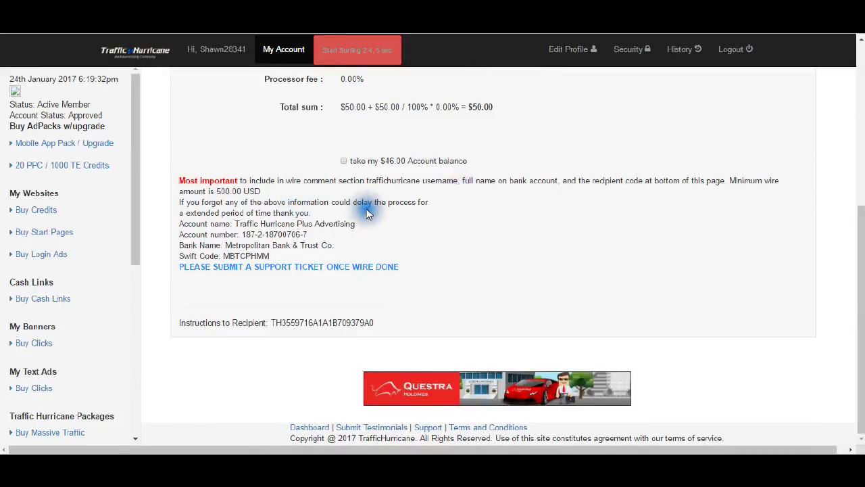
{"action": "scroll", "coordinate": [544, 219], "scroll_direction": "up", "scroll_amount": 4}
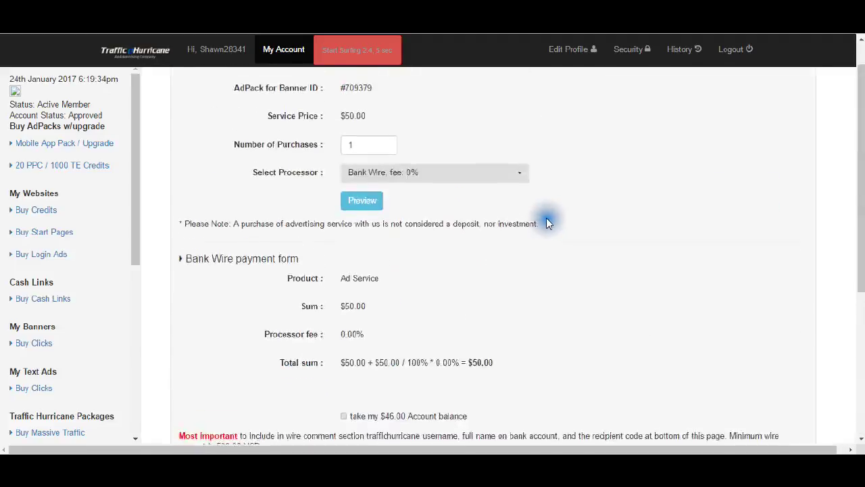
{"action": "scroll", "coordinate": [548, 223], "scroll_direction": "up", "scroll_amount": 1}
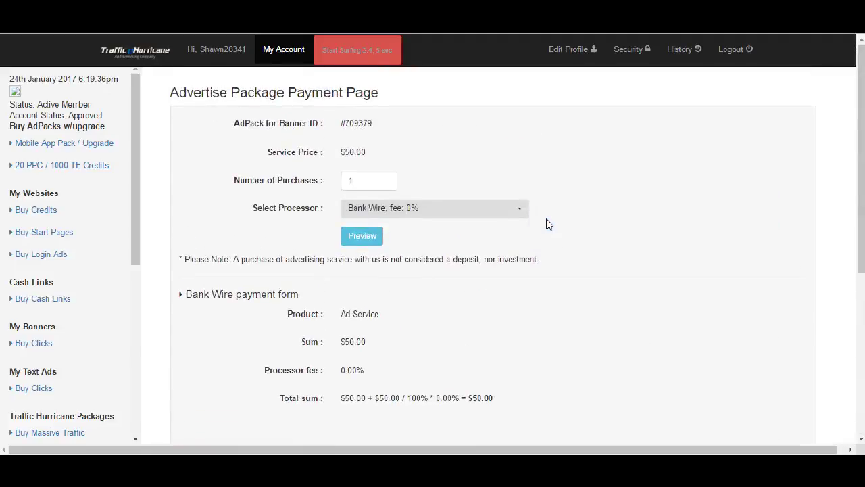
{"action": "left_click", "coordinate": [547, 221]}
{"action": "left_click", "coordinate": [548, 222]}
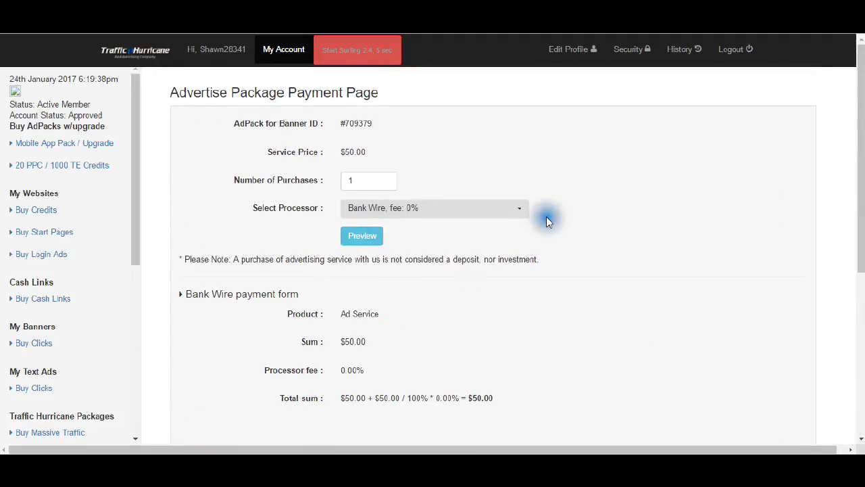
{"action": "scroll", "coordinate": [589, 259], "scroll_direction": "down", "scroll_amount": 1}
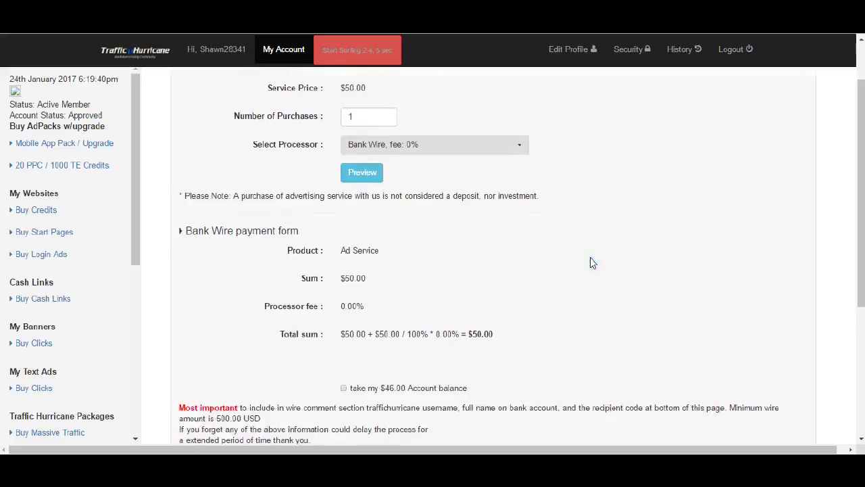
{"action": "scroll", "coordinate": [590, 259], "scroll_direction": "down", "scroll_amount": 2}
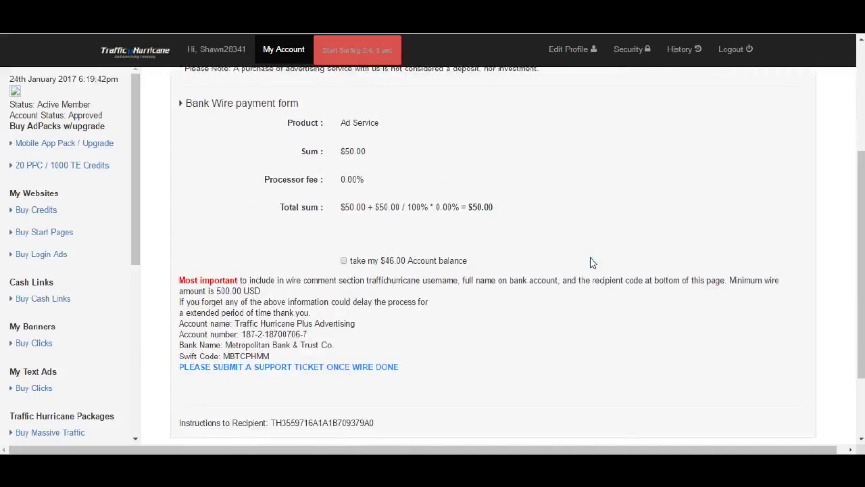
{"action": "scroll", "coordinate": [590, 262], "scroll_direction": "up", "scroll_amount": 1}
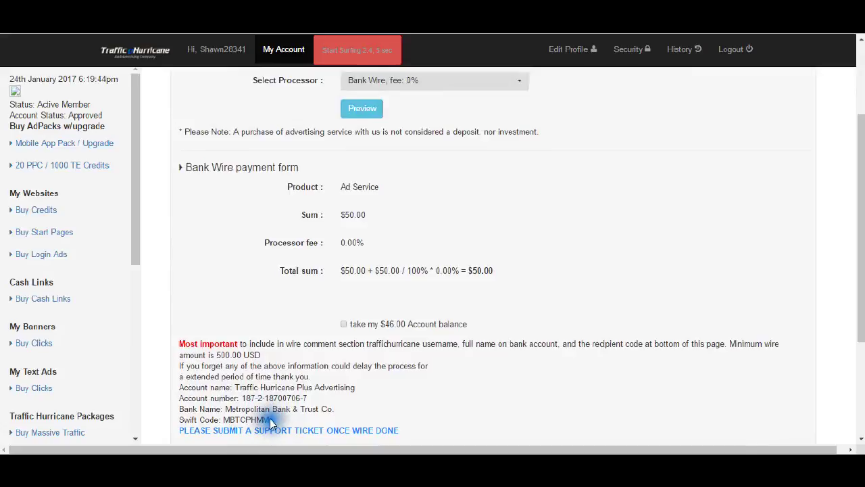
{"action": "scroll", "coordinate": [426, 383], "scroll_direction": "down", "scroll_amount": 3}
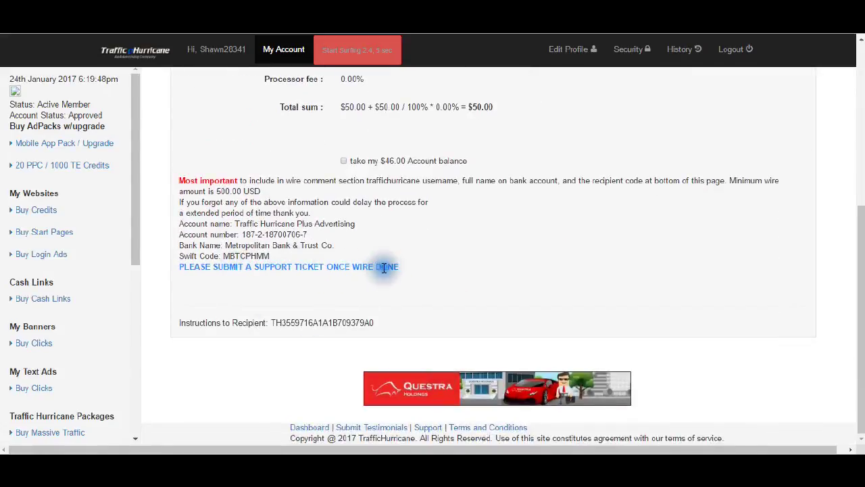
{"action": "scroll", "coordinate": [462, 284], "scroll_direction": "up", "scroll_amount": 5}
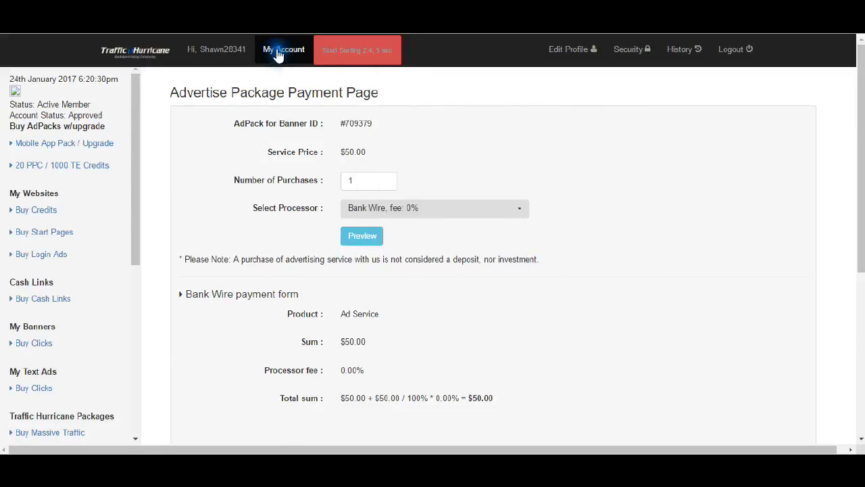
Step: Open the account overview and review the active account balance, earnings and referral figures
{"action": "left_click", "coordinate": [291, 65]}
{"action": "scroll", "coordinate": [625, 265], "scroll_direction": "down", "scroll_amount": 5}
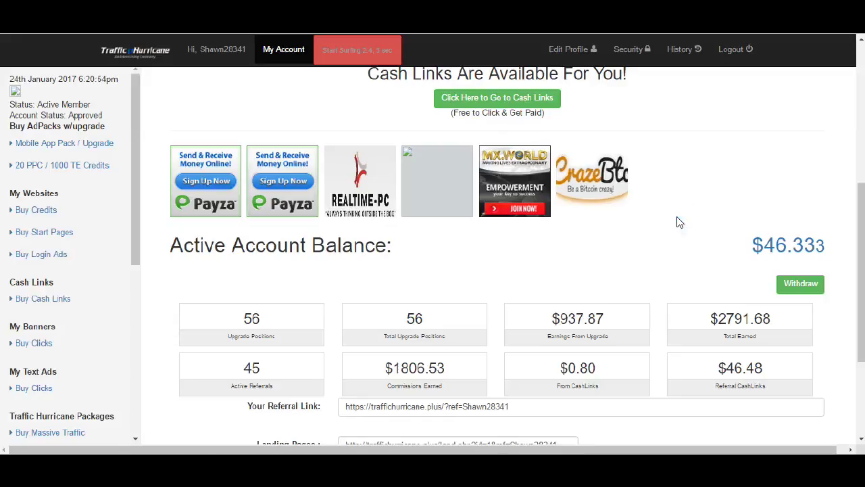
{"action": "scroll", "coordinate": [679, 223], "scroll_direction": "up", "scroll_amount": 5}
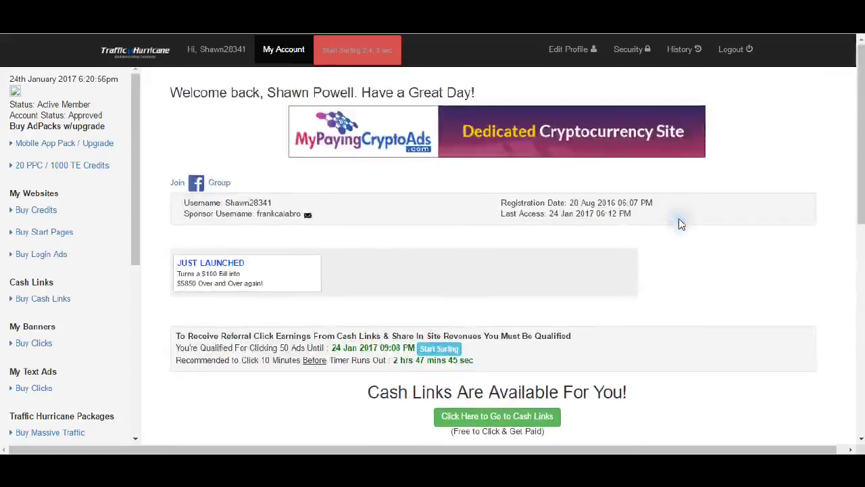
Step: Examine the 50-ad surfing qualification, its remaining-time timer, the Start Surfing options and the sponsor details on the account overview
{"action": "scroll", "coordinate": [679, 223], "scroll_direction": "down", "scroll_amount": 1}
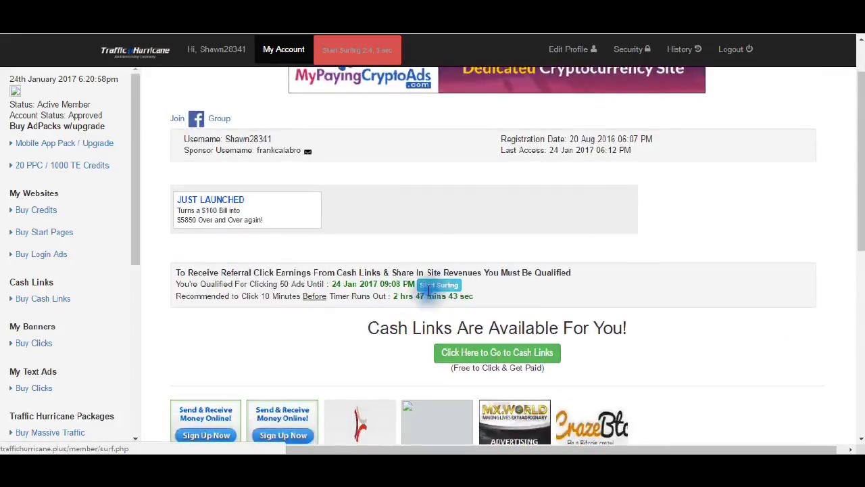
{"action": "left_click_drag", "start_coordinate": [392, 296], "coordinate": [487, 299]}
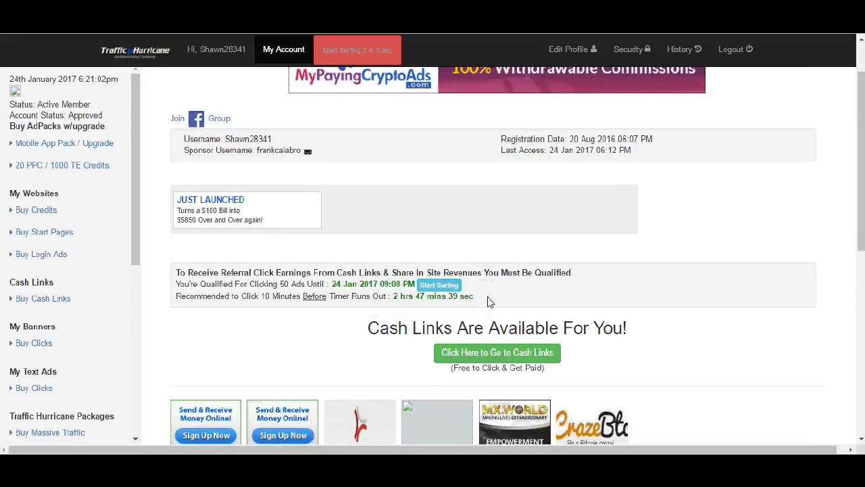
{"action": "left_click", "coordinate": [485, 297]}
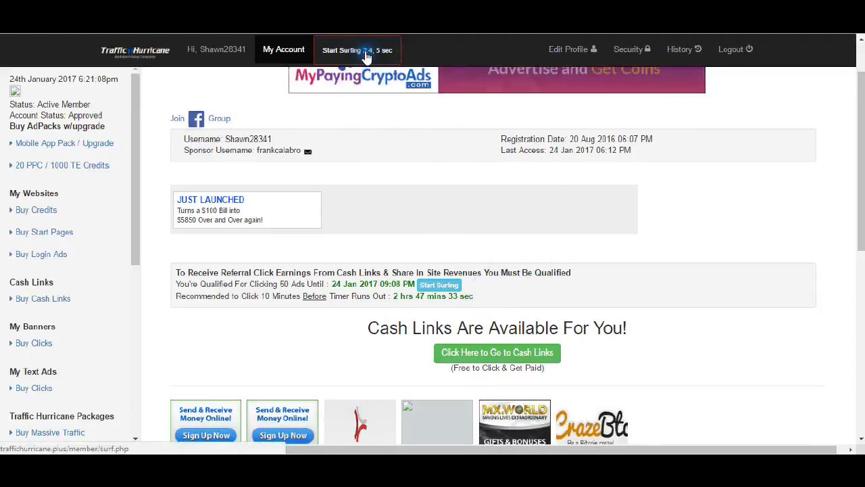
{"action": "left_click", "coordinate": [366, 57]}
{"action": "left_click", "coordinate": [643, 399]}
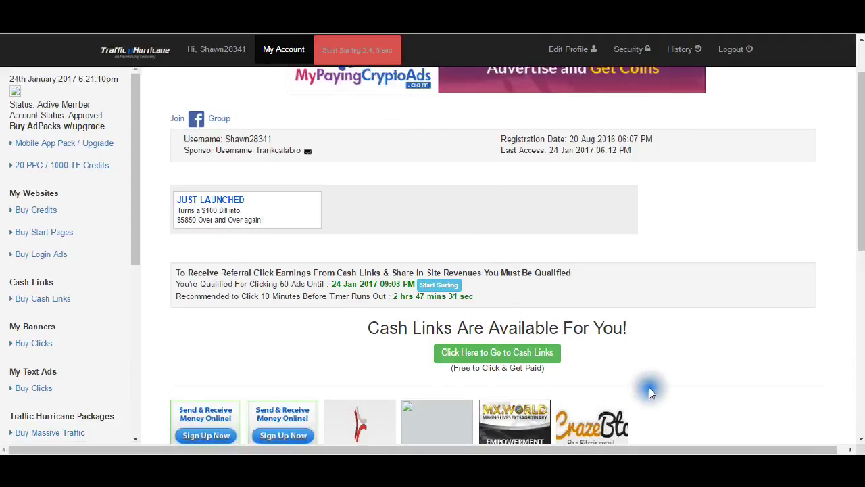
{"action": "left_click", "coordinate": [350, 76]}
{"action": "left_click", "coordinate": [404, 192]}
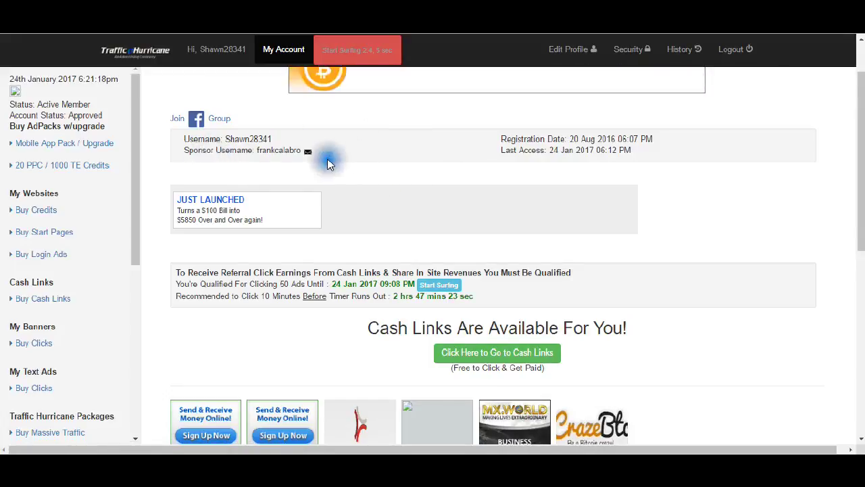
{"action": "scroll", "coordinate": [416, 171], "scroll_direction": "up", "scroll_amount": 1}
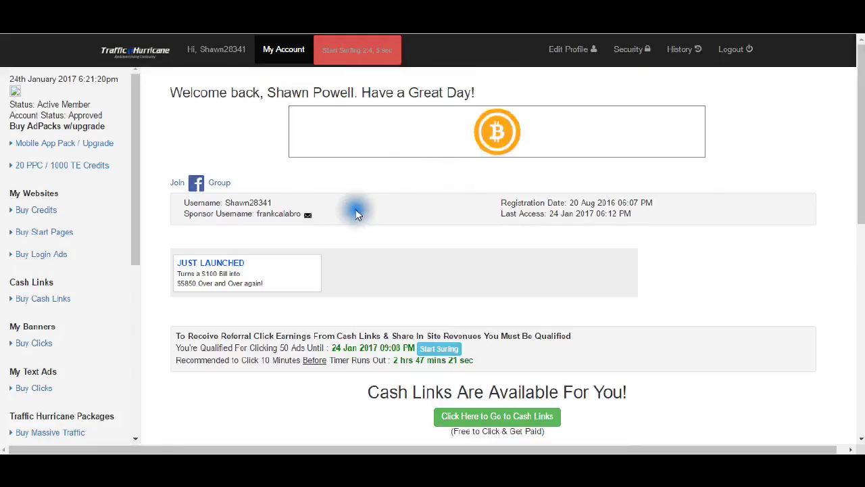
Step: Open the list of promoted traffic exchange sites and review each site's visitors received, visitors left and status
{"action": "scroll", "coordinate": [354, 209], "scroll_direction": "down", "scroll_amount": 3}
{"action": "scroll", "coordinate": [396, 215], "scroll_direction": "up", "scroll_amount": 1}
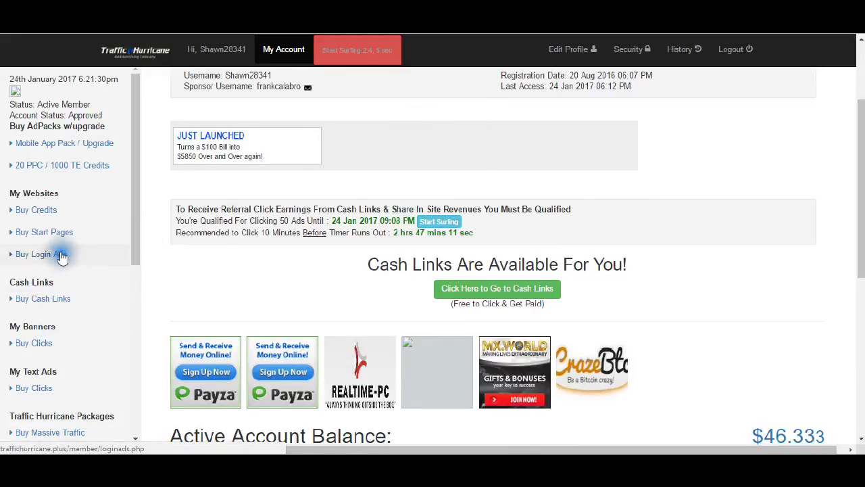
{"action": "left_click", "coordinate": [42, 210]}
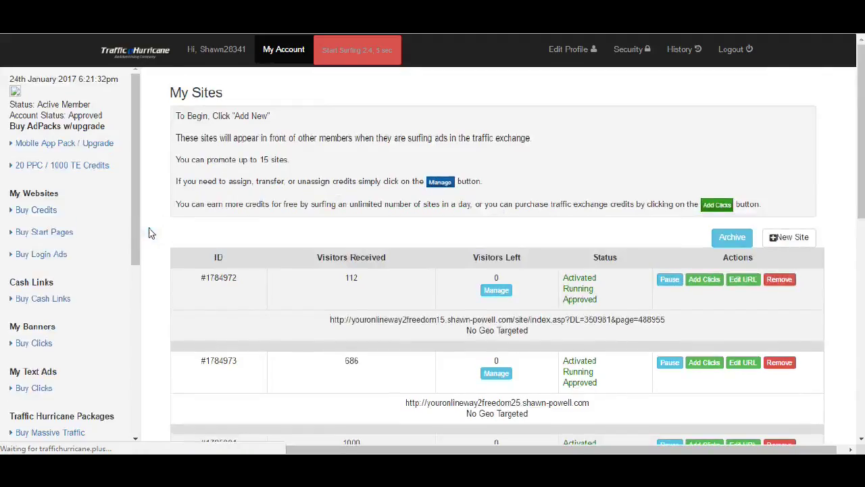
{"action": "scroll", "coordinate": [148, 232], "scroll_direction": "down", "scroll_amount": 4}
{"action": "scroll", "coordinate": [440, 243], "scroll_direction": "down", "scroll_amount": 2}
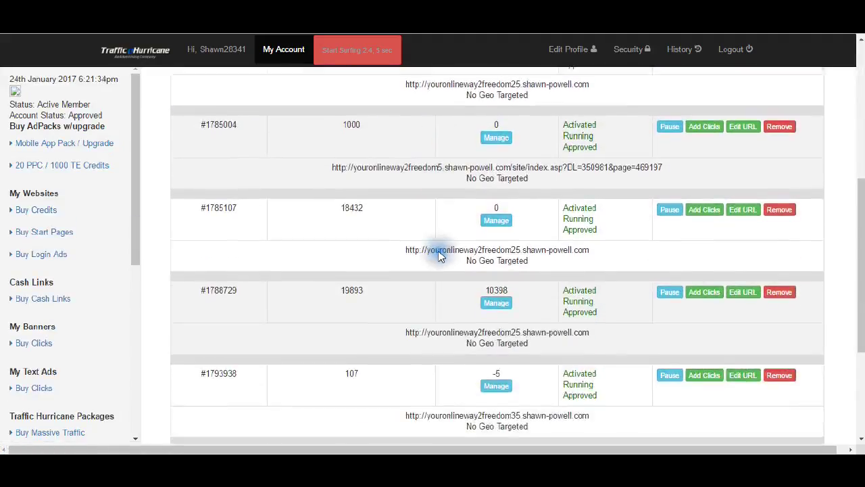
{"action": "scroll", "coordinate": [440, 253], "scroll_direction": "up", "scroll_amount": 3}
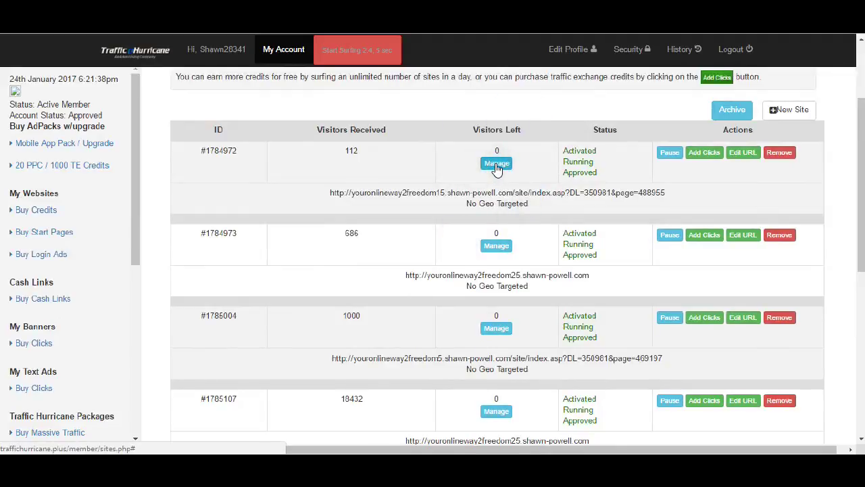
{"action": "scroll", "coordinate": [538, 330], "scroll_direction": "down", "scroll_amount": 4}
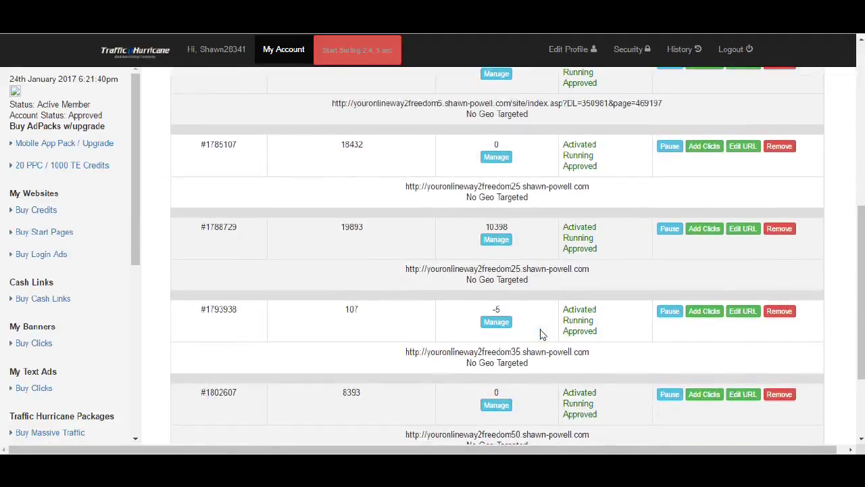
{"action": "scroll", "coordinate": [541, 334], "scroll_direction": "down", "scroll_amount": 2}
{"action": "scroll", "coordinate": [540, 334], "scroll_direction": "up", "scroll_amount": 4}
{"action": "scroll", "coordinate": [541, 334], "scroll_direction": "down", "scroll_amount": 2}
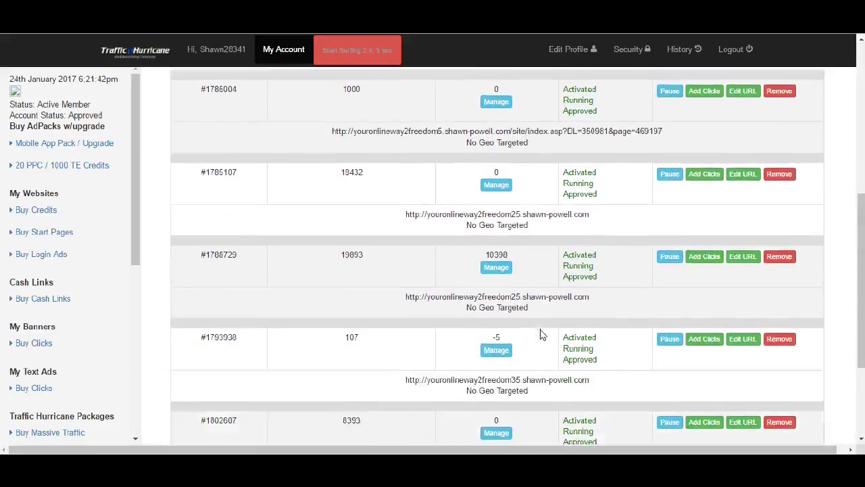
Step: Expand and collapse the credit management options for site #1788729, and return to the account overview
{"action": "left_click", "coordinate": [507, 240]}
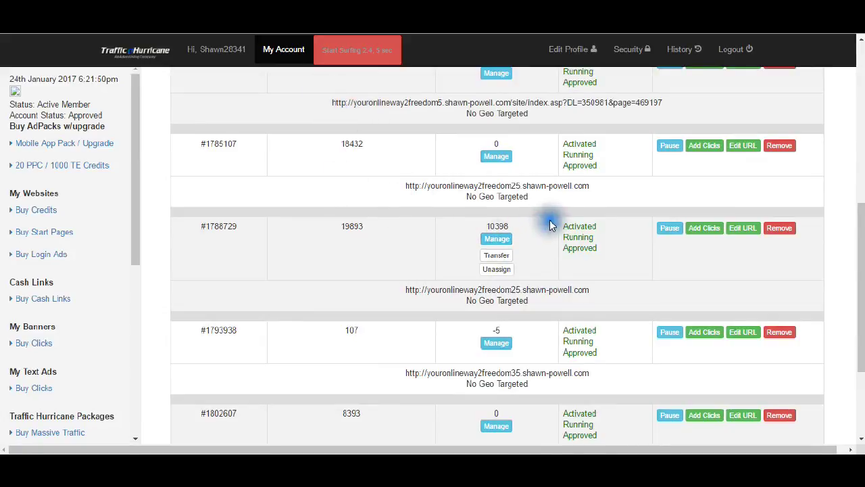
{"action": "left_click", "coordinate": [496, 239]}
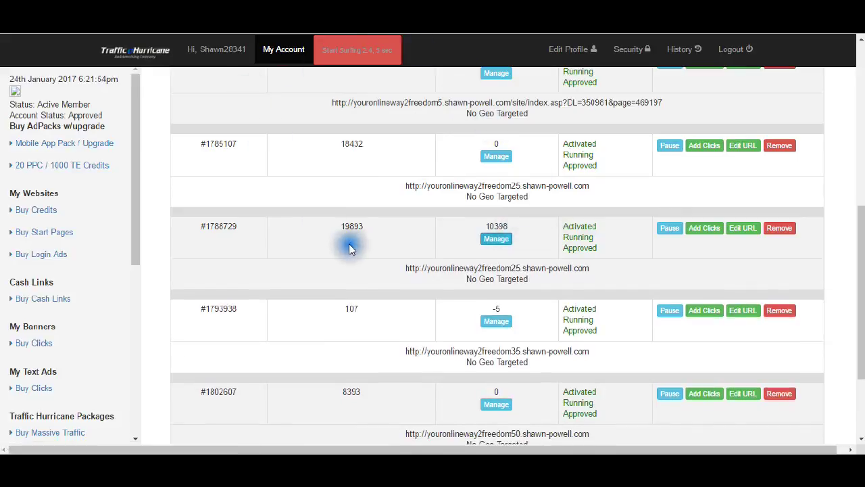
{"action": "scroll", "coordinate": [309, 194], "scroll_direction": "up", "scroll_amount": 10}
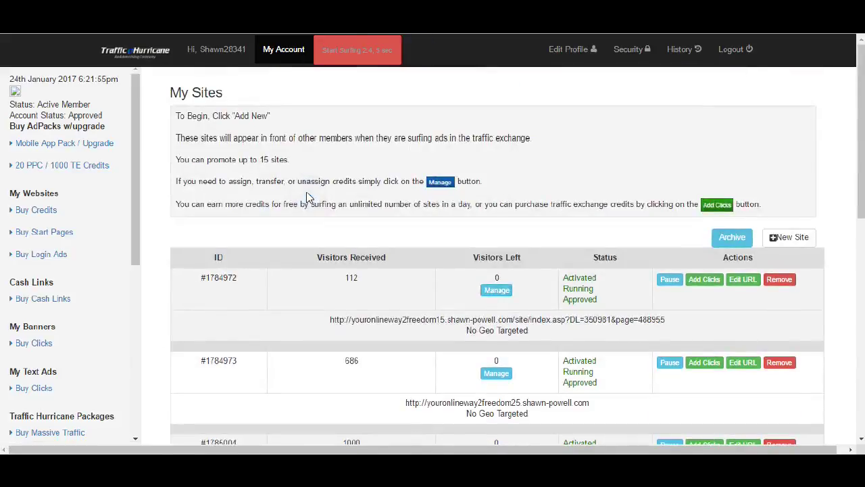
{"action": "left_click", "coordinate": [288, 55]}
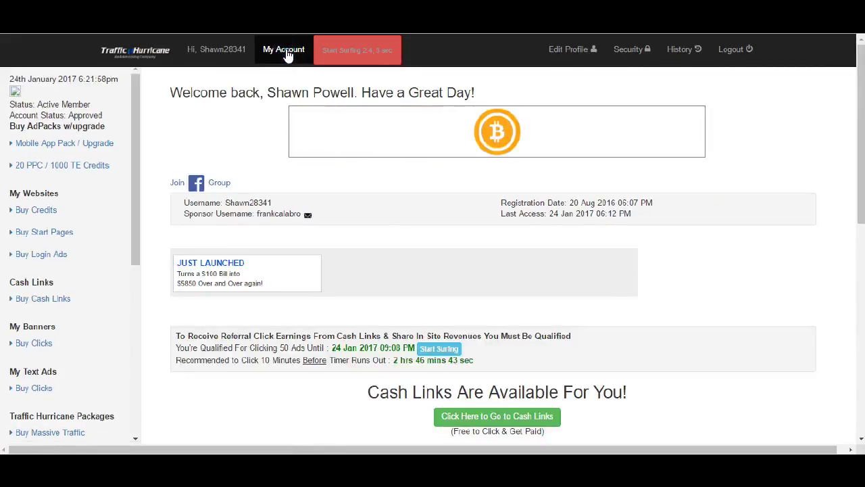